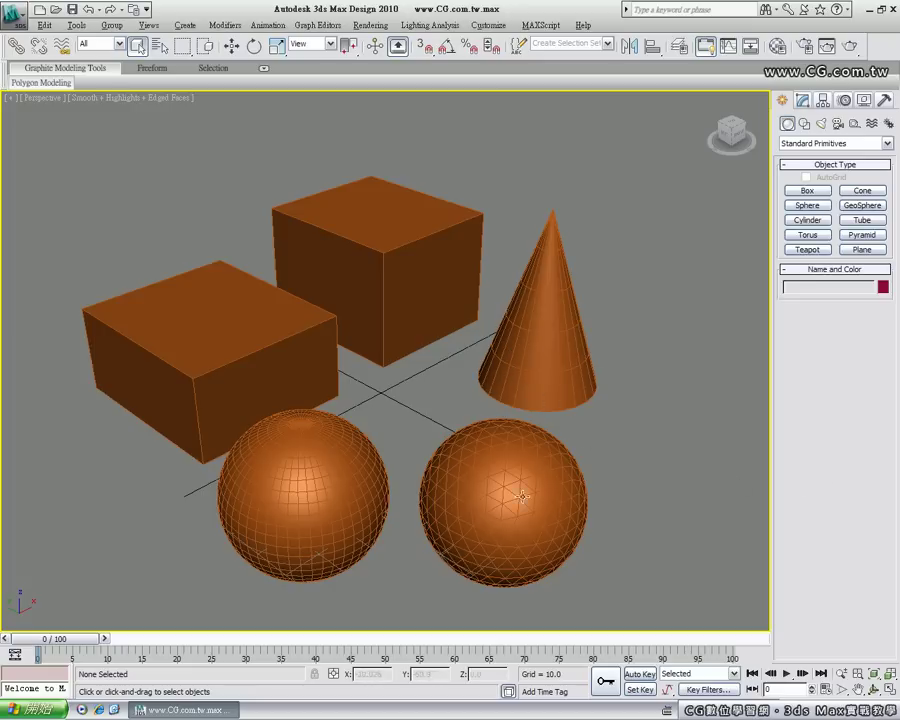
Step: Select GeoSphere01 in the viewport and delete it
{"action": "left_click", "coordinate": [537, 481]}
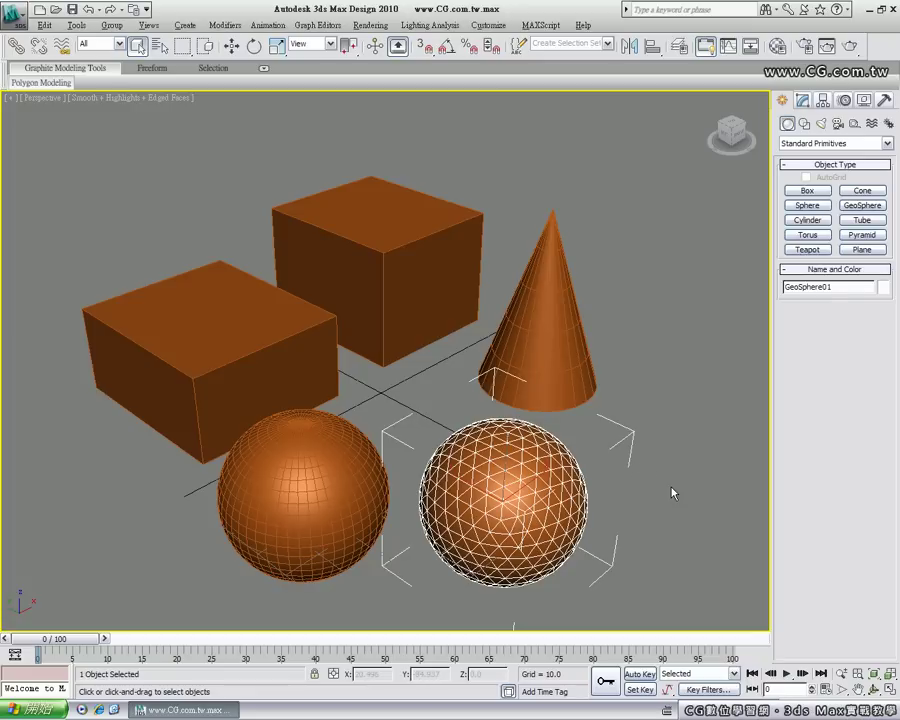
{"action": "key", "text": "Delete"}
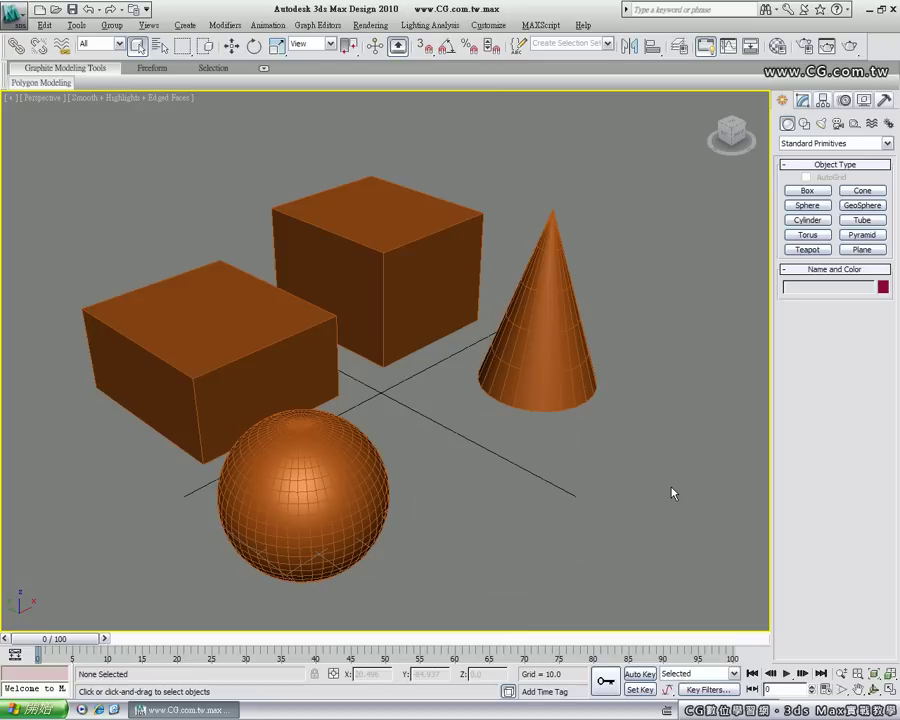
Step: Try region selections, then select all with Ctrl+A and delete both boxes, the cone and the sphere
{"action": "left_click_drag", "start_coordinate": [641, 451], "coordinate": [440, 287]}
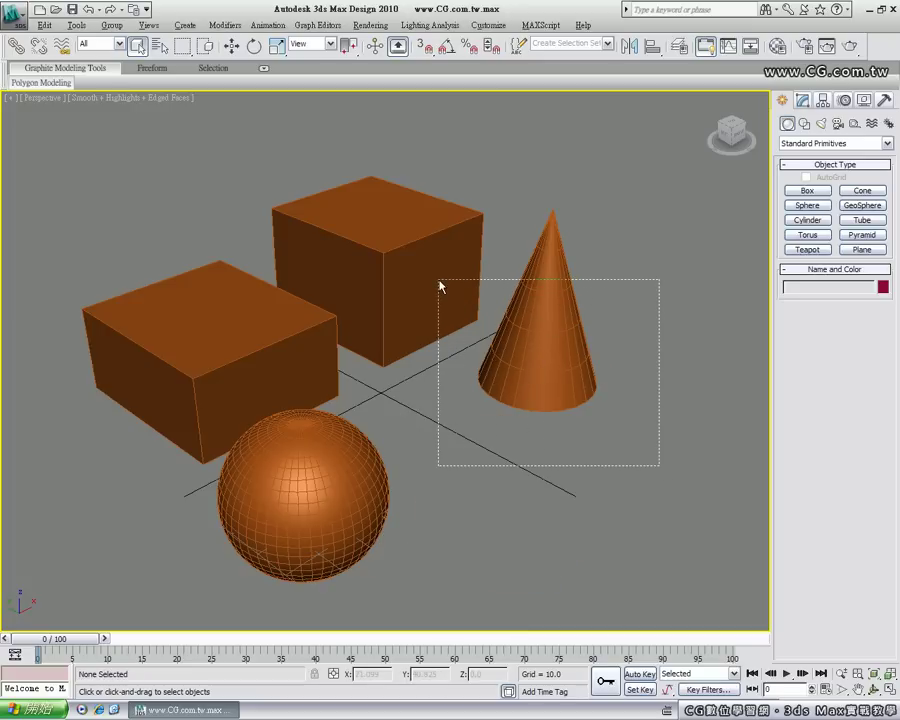
{"action": "left_click_drag", "start_coordinate": [440, 287], "coordinate": [440, 287]}
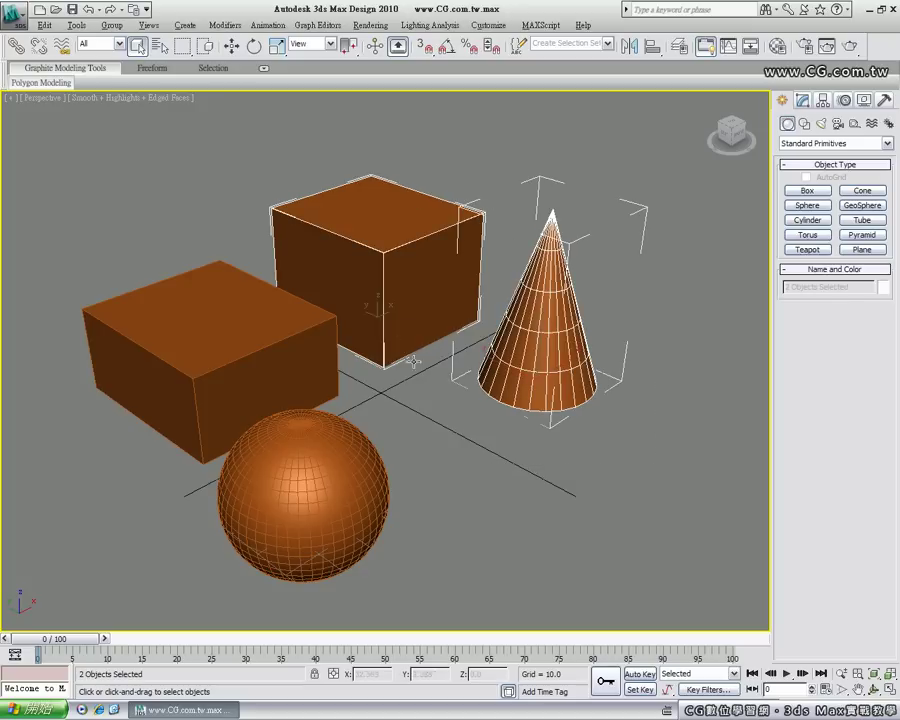
{"action": "mouse_move", "coordinate": [668, 452]}
{"action": "left_mouse_down"}
{"action": "mouse_move", "coordinate": [336, 307]}
{"action": "mouse_move", "coordinate": [222, 211]}
{"action": "left_mouse_up"}
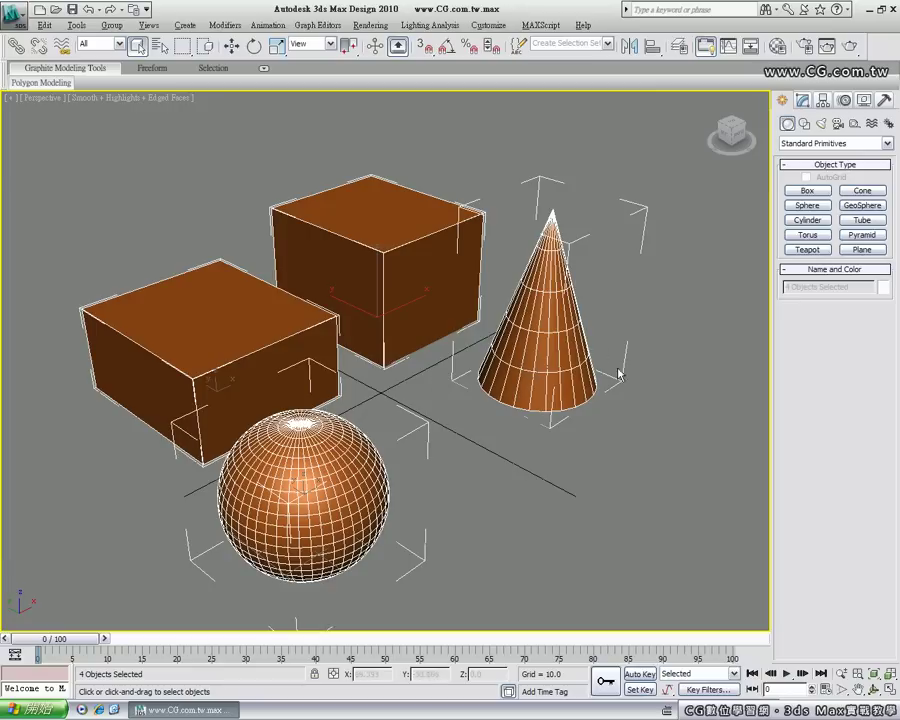
{"action": "left_click", "coordinate": [668, 430]}
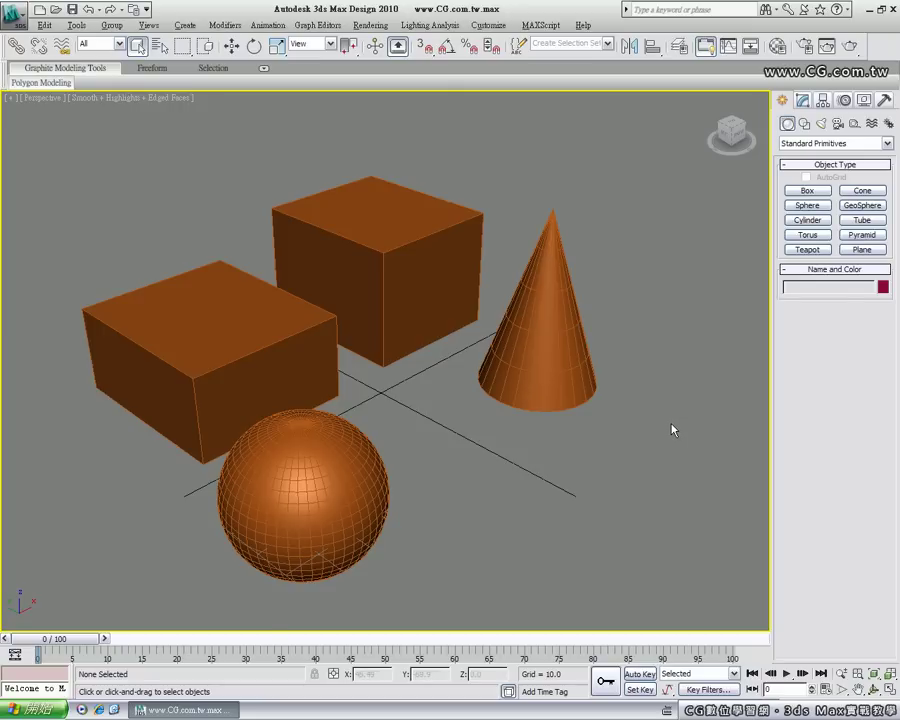
{"action": "key", "text": "ctrl+a"}
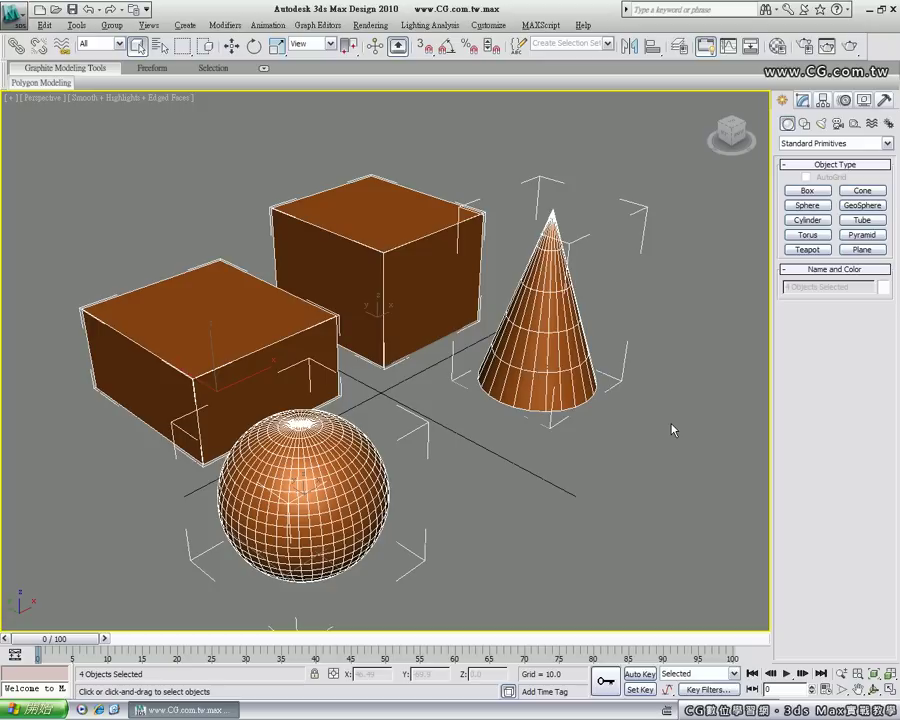
{"action": "key", "text": "Delete"}
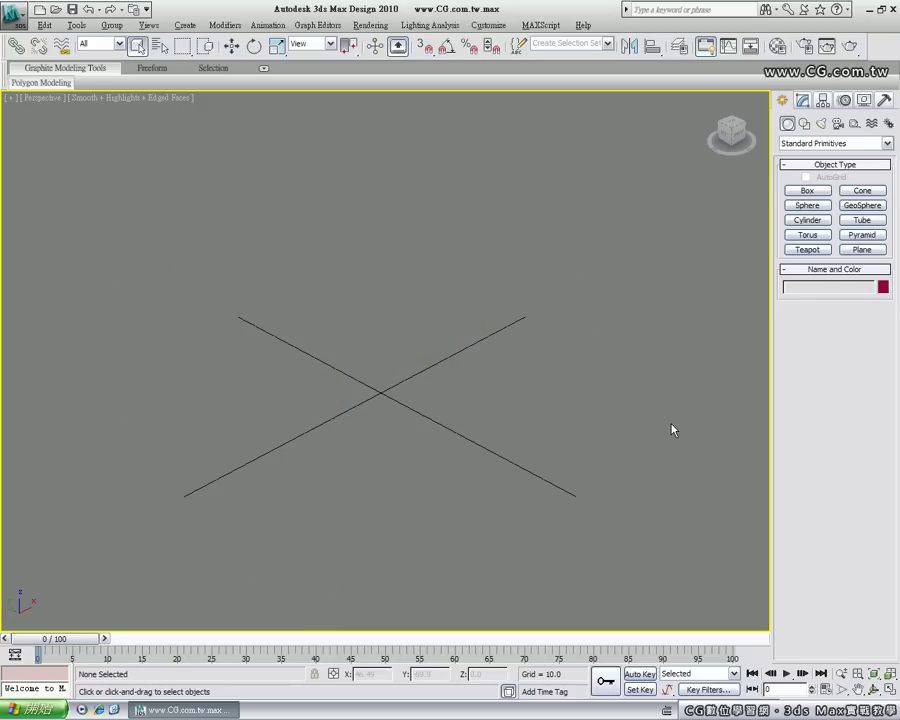
Step: Activate the Standard Primitives Cylinder tool after briefly switching to Tube
{"action": "left_click", "coordinate": [820, 222]}
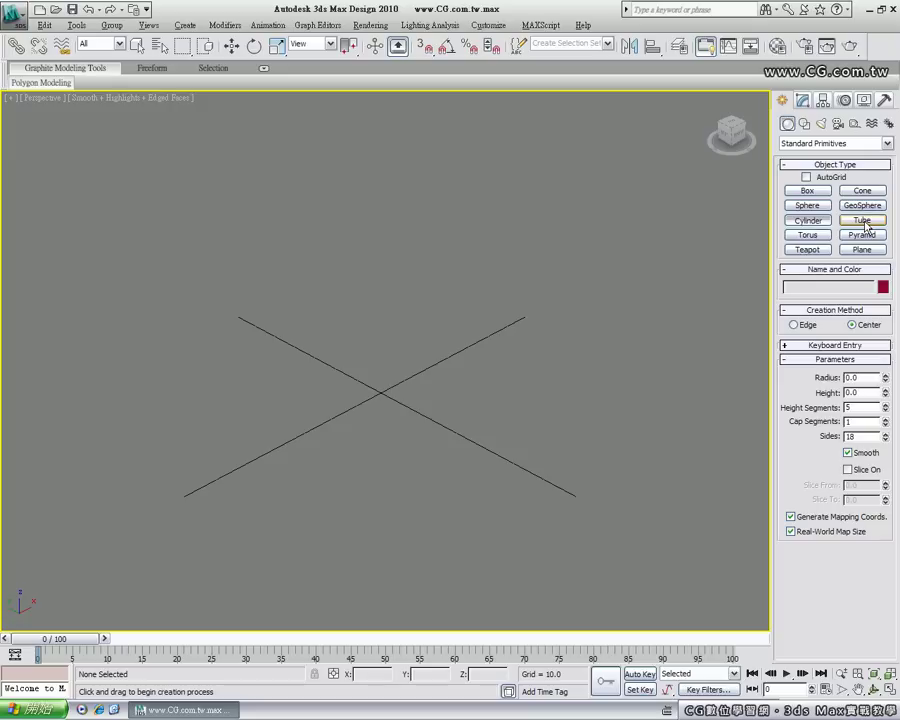
{"action": "left_click", "coordinate": [860, 221]}
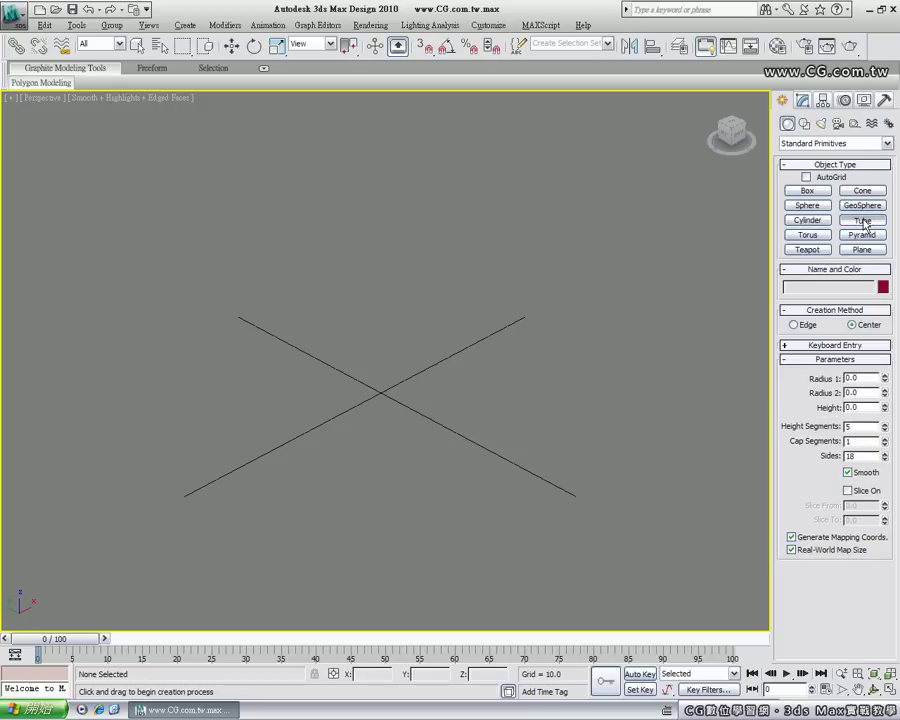
{"action": "left_click", "coordinate": [808, 220]}
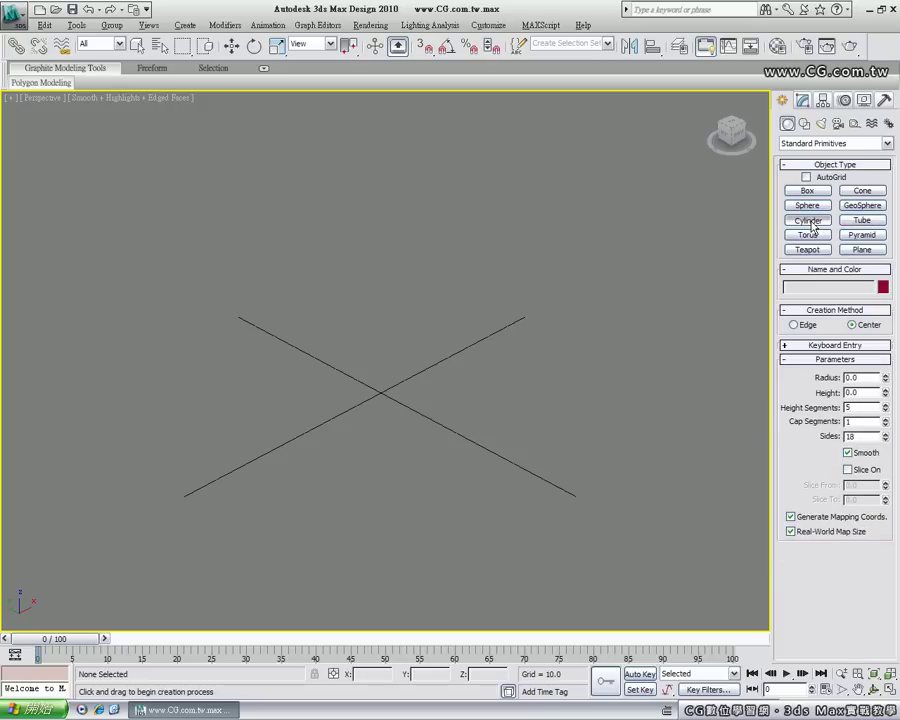
Step: Draw Cylinder01 left of the origin, then set radius 17.836 and height 72.498
{"action": "left_click_drag", "start_coordinate": [201, 395], "coordinate": [231, 415]}
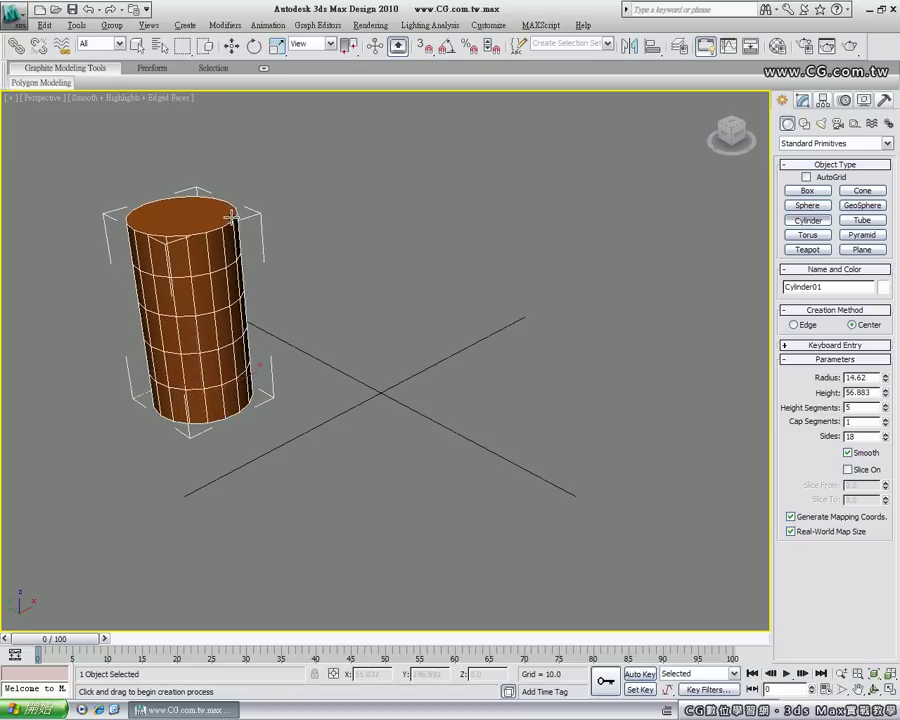
{"action": "left_click", "coordinate": [231, 216]}
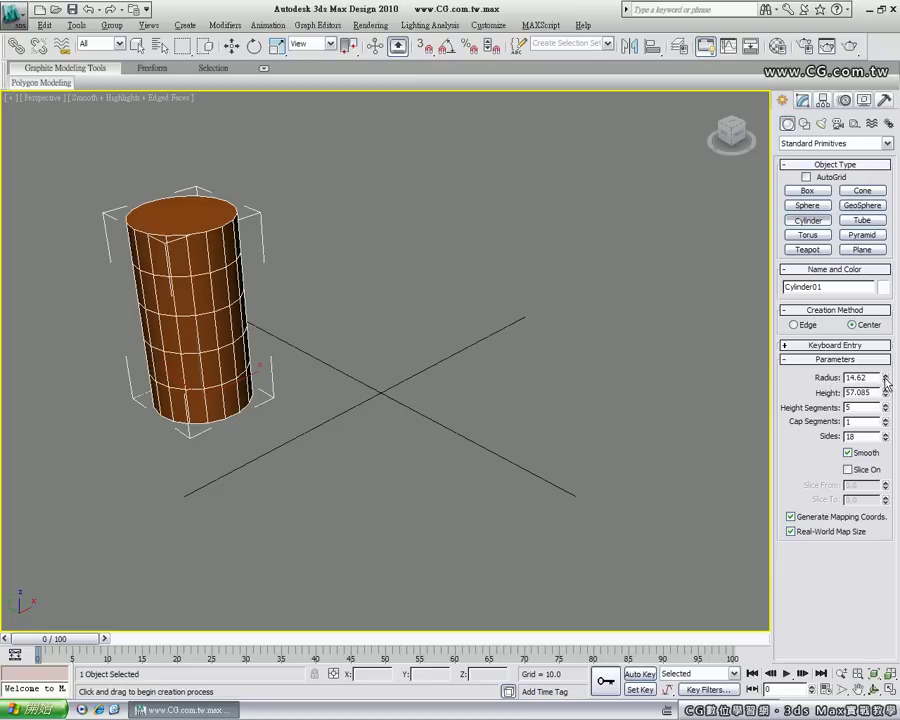
{"action": "mouse_move", "coordinate": [885, 377]}
{"action": "left_mouse_down"}
{"action": "mouse_move", "coordinate": [888, 287]}
{"action": "mouse_move", "coordinate": [890, 368]}
{"action": "left_mouse_up"}
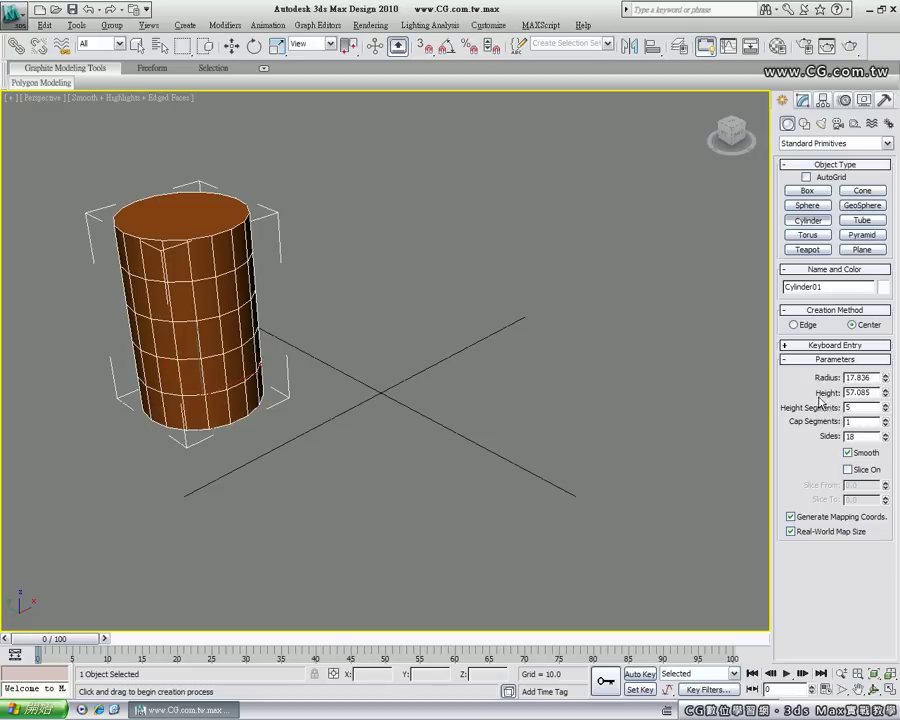
{"action": "left_click_drag", "start_coordinate": [885, 392], "coordinate": [886, 372]}
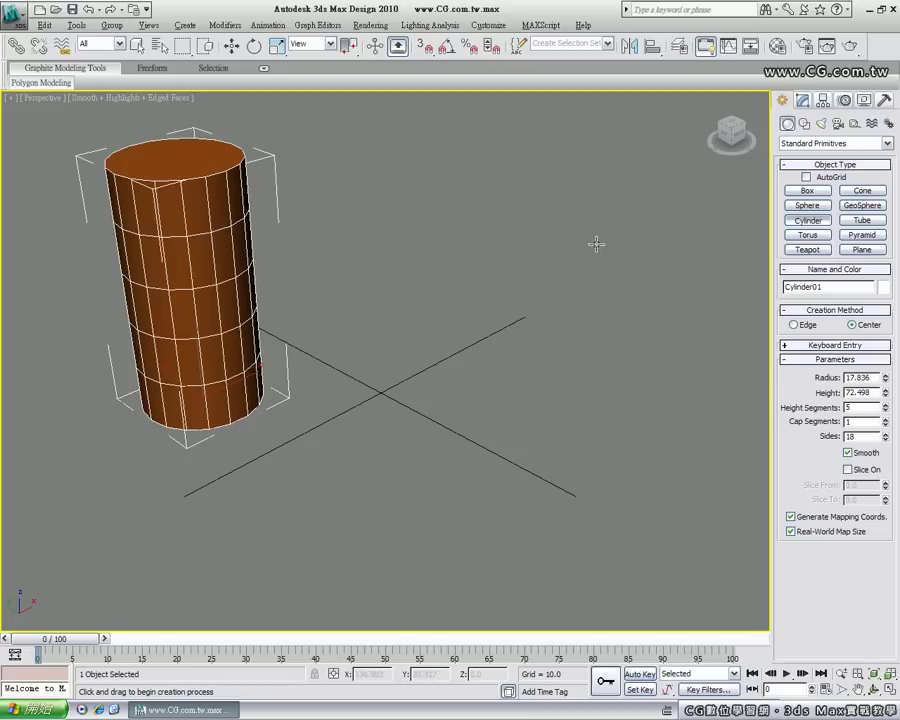
Step: In the Modify panel, change Cylinder01 to radius 13.555 and height 73.078
{"action": "left_click", "coordinate": [803, 103]}
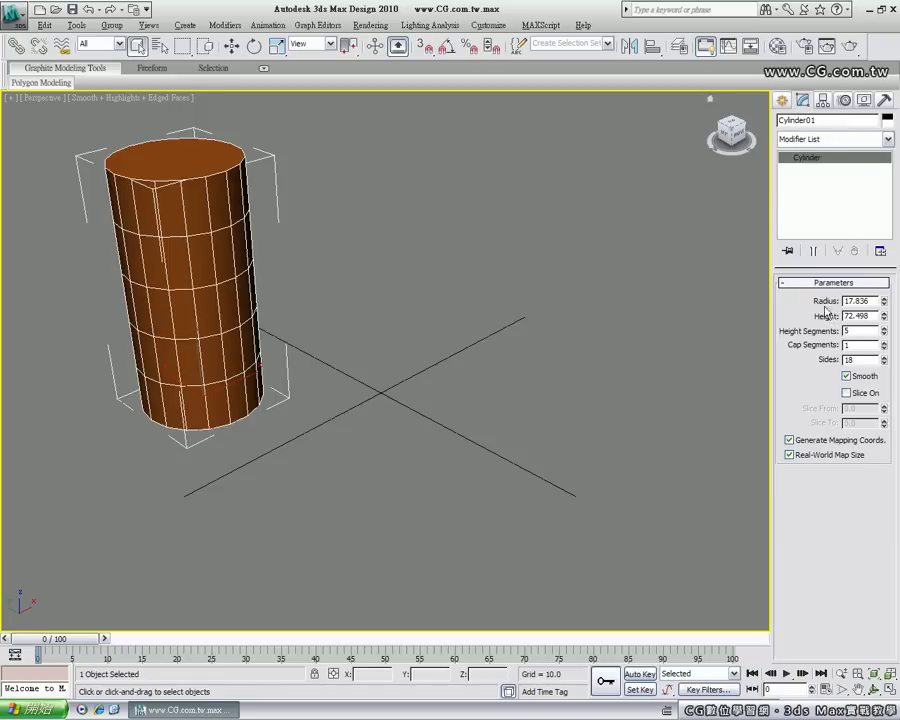
{"action": "mouse_move", "coordinate": [884, 301]}
{"action": "left_mouse_down"}
{"action": "mouse_move", "coordinate": [884, 325]}
{"action": "mouse_move", "coordinate": [884, 306]}
{"action": "left_mouse_up"}
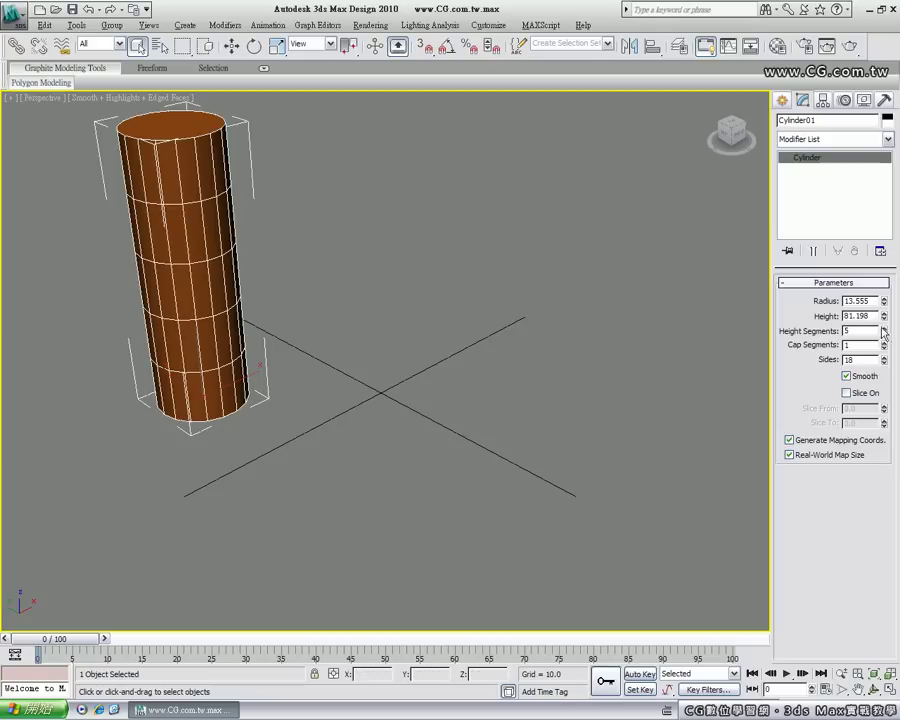
{"action": "left_click_drag", "start_coordinate": [884, 316], "coordinate": [884, 323]}
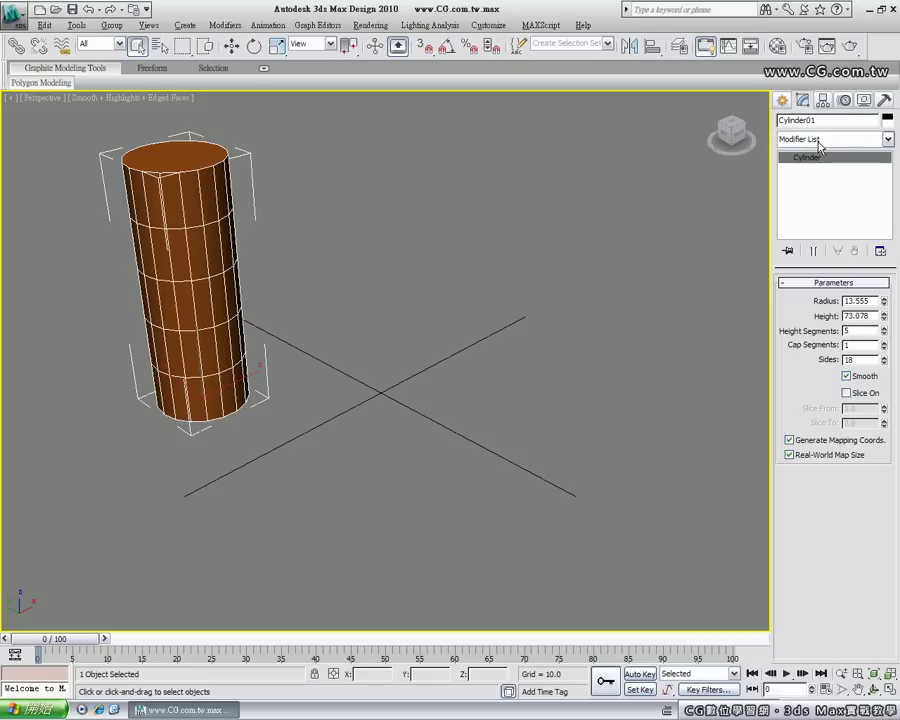
Step: Apply a Bend modifier to Cylinder01 and raise its Angle to 52.5
{"action": "left_click", "coordinate": [820, 142]}
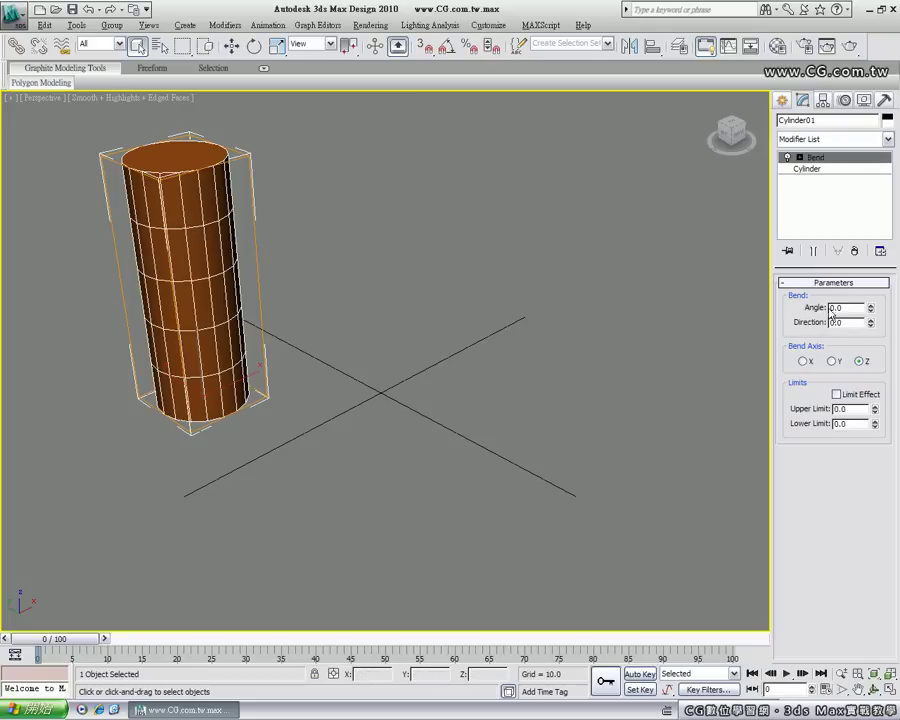
{"action": "mouse_move", "coordinate": [871, 311]}
{"action": "left_mouse_down"}
{"action": "mouse_move", "coordinate": [871, 207]}
{"action": "mouse_move", "coordinate": [880, 258]}
{"action": "left_mouse_up"}
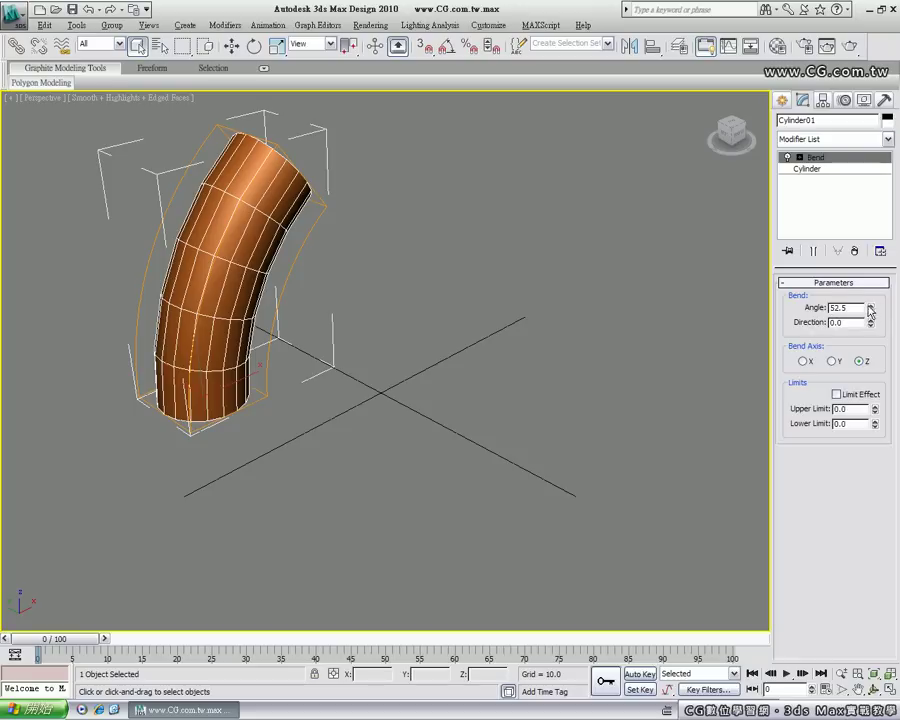
Step: Set Bend Angle to 90, experiment with angle 121 and other directions, then return Direction to 0
{"action": "left_click_drag", "start_coordinate": [843, 310], "coordinate": [898, 310]}
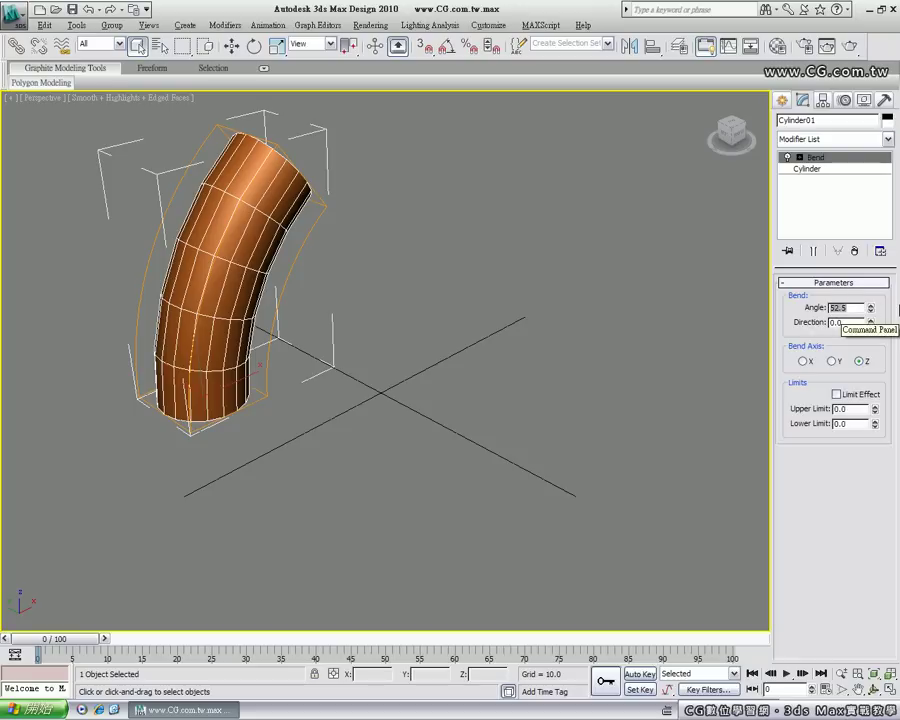
{"action": "type", "text": "90"}
{"action": "key", "text": "Return"}
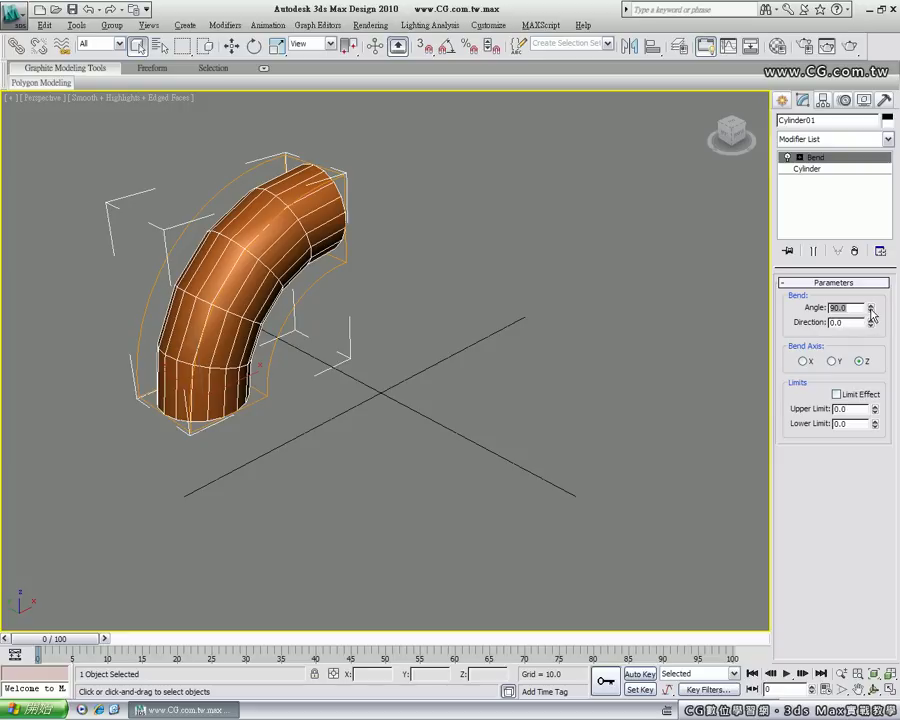
{"action": "mouse_move", "coordinate": [871, 313]}
{"action": "left_mouse_down"}
{"action": "mouse_move", "coordinate": [873, 263]}
{"action": "mouse_move", "coordinate": [878, 524]}
{"action": "mouse_move", "coordinate": [800, 330]}
{"action": "left_mouse_up"}
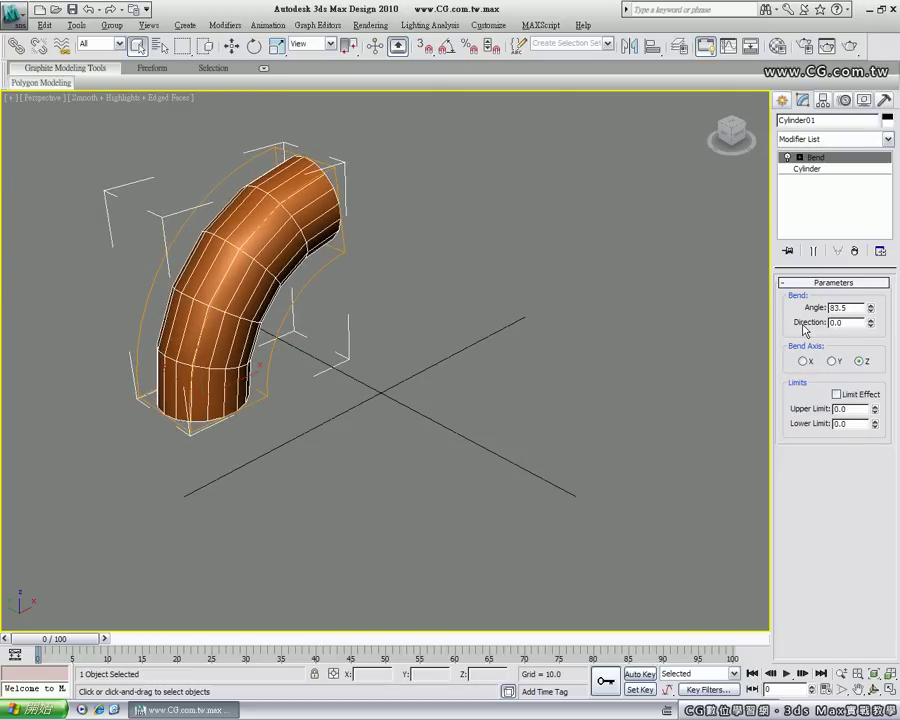
{"action": "left_click", "coordinate": [871, 326]}
{"action": "mouse_move", "coordinate": [871, 327]}
{"action": "left_mouse_down"}
{"action": "mouse_move", "coordinate": [871, 160]}
{"action": "mouse_move", "coordinate": [871, 349]}
{"action": "mouse_move", "coordinate": [864, 264]}
{"action": "mouse_move", "coordinate": [866, 318]}
{"action": "left_mouse_up"}
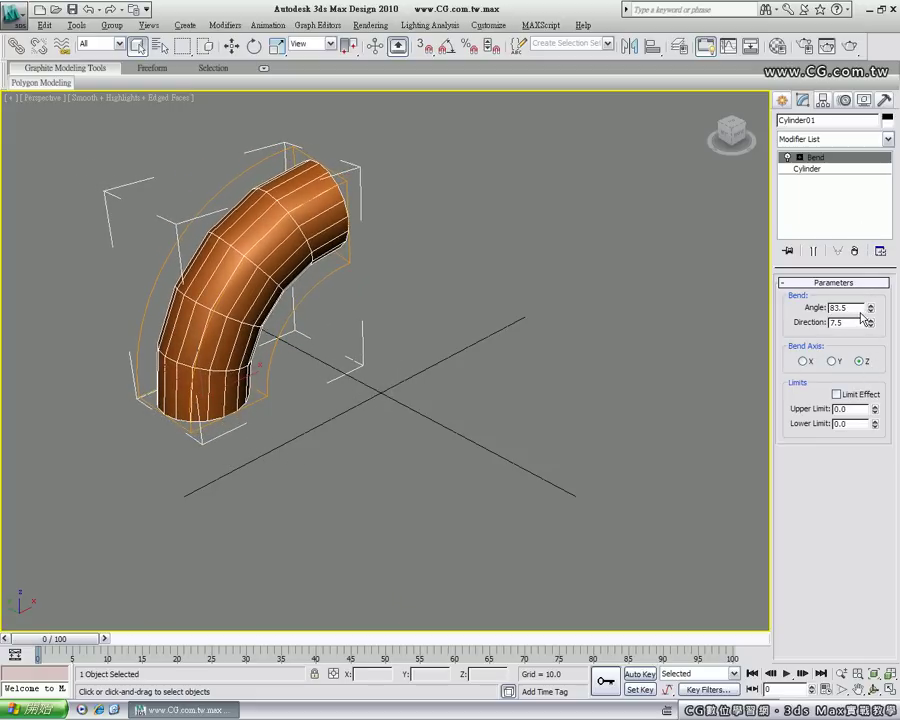
{"action": "left_click_drag", "start_coordinate": [857, 309], "coordinate": [852, 318]}
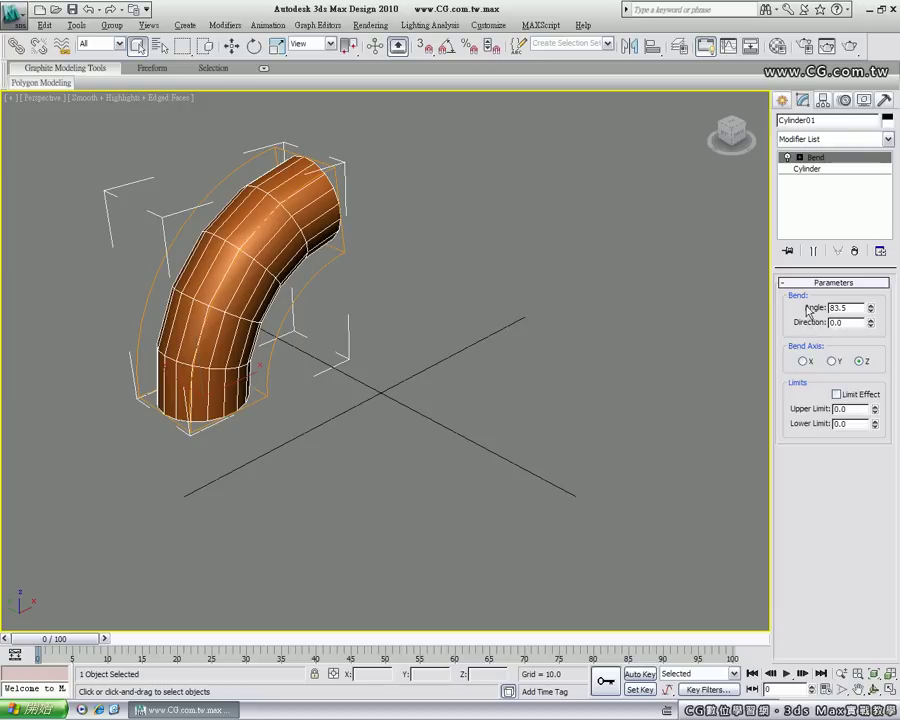
Step: Re-enter Bend Angle 90 and deselect the cylinder
{"action": "double_click", "coordinate": [845, 307]}
{"action": "type", "text": "90"}
{"action": "key", "text": "Return"}
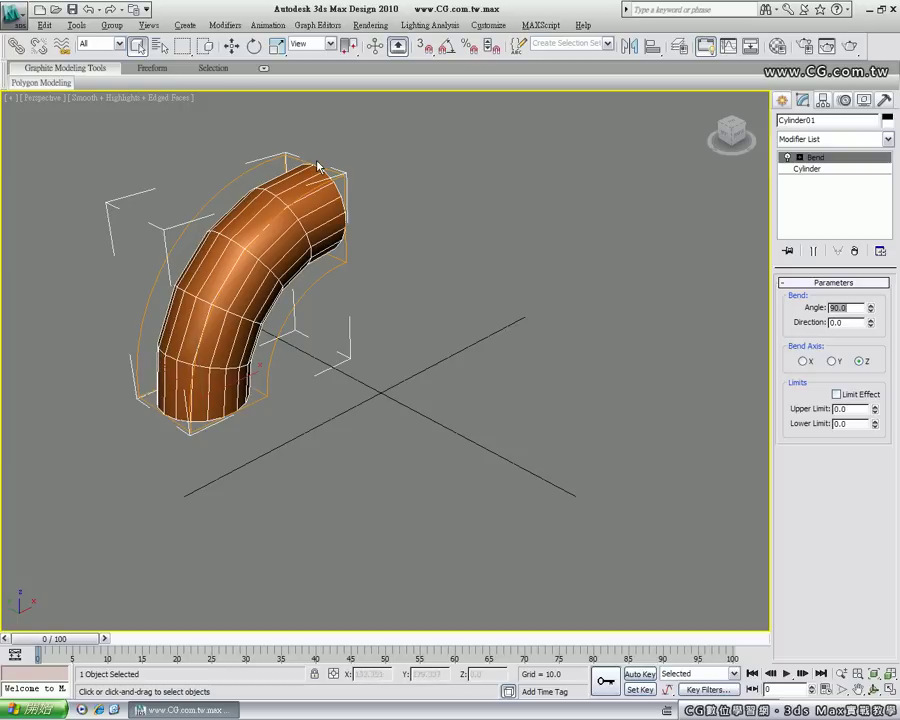
{"action": "left_click", "coordinate": [412, 187]}
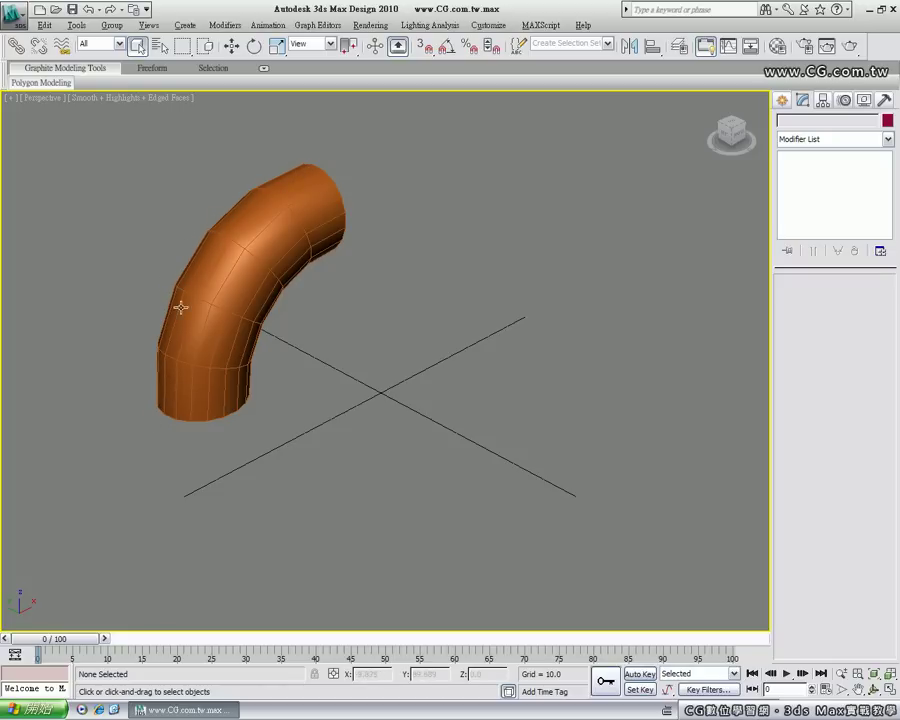
Step: Reselect the cylinder and lower its Height Segments from 5 to 1 beneath the Bend
{"action": "left_click", "coordinate": [234, 285]}
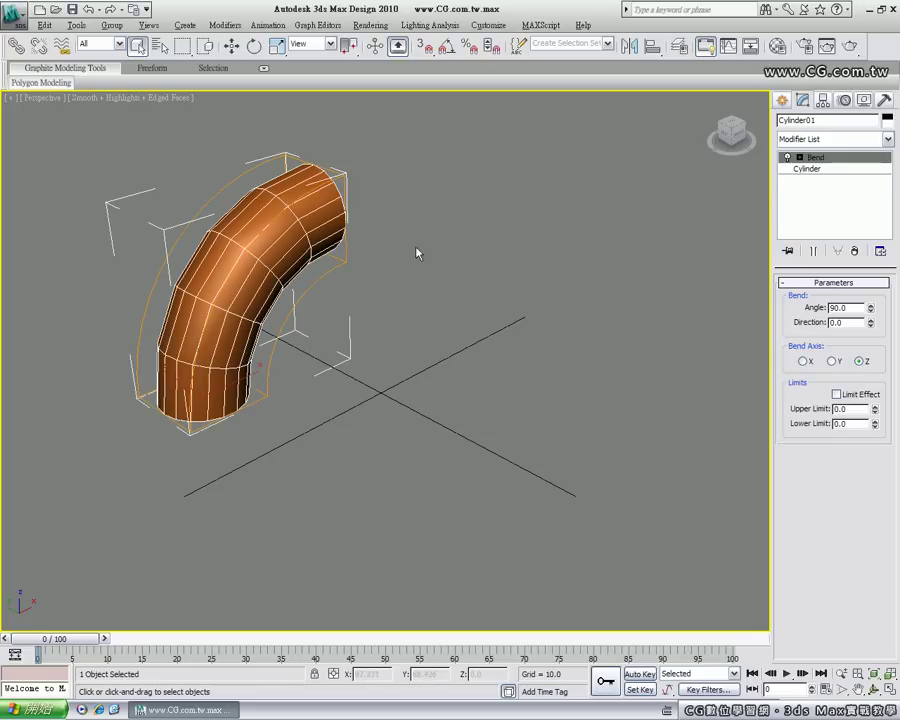
{"action": "left_click", "coordinate": [807, 169]}
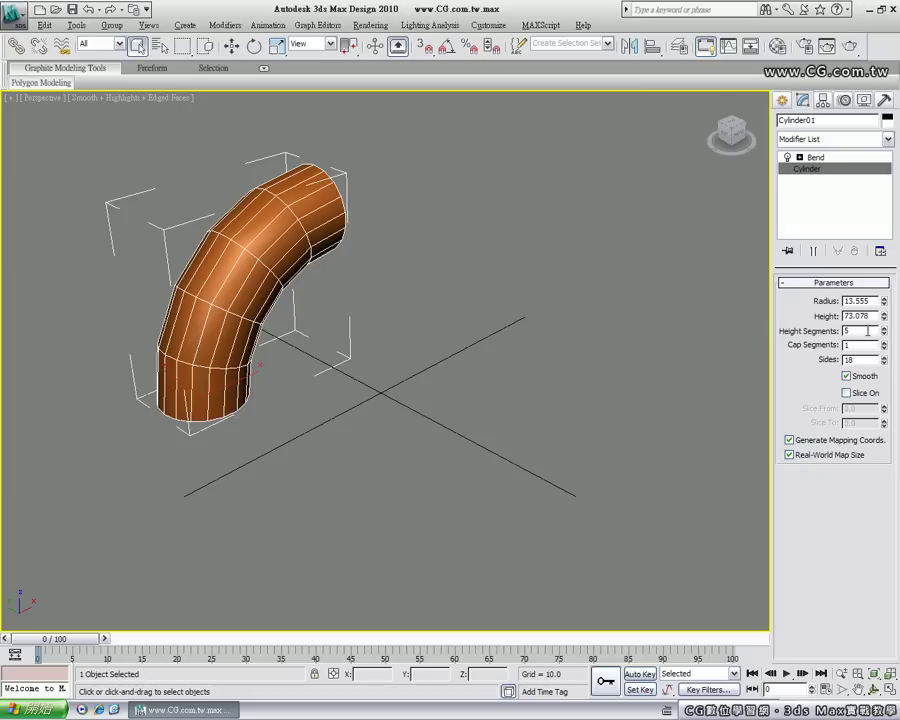
{"action": "left_click", "coordinate": [884, 335]}
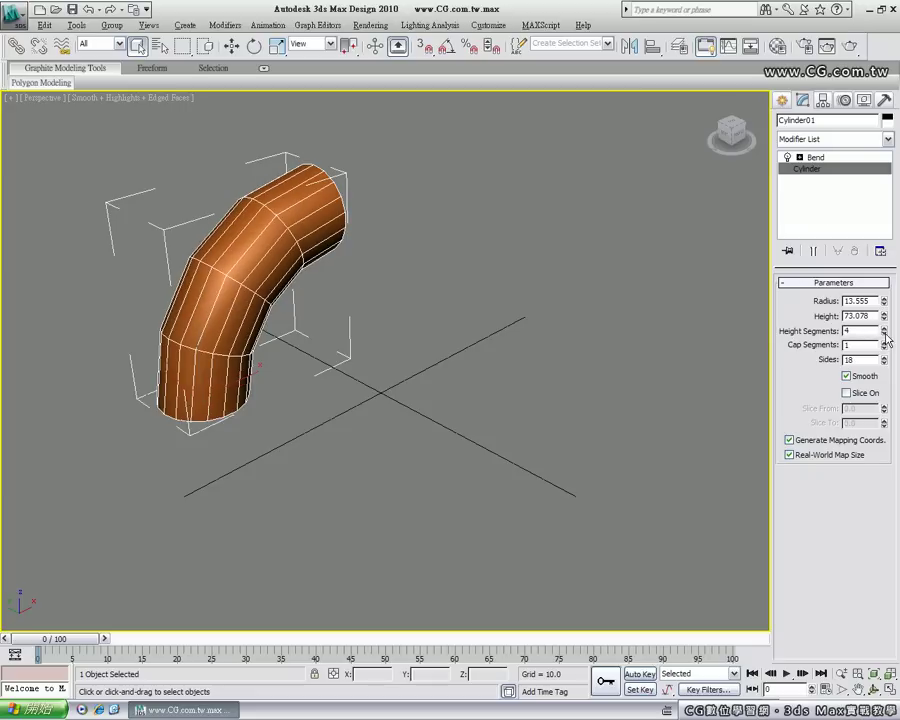
{"action": "left_click", "coordinate": [884, 335]}
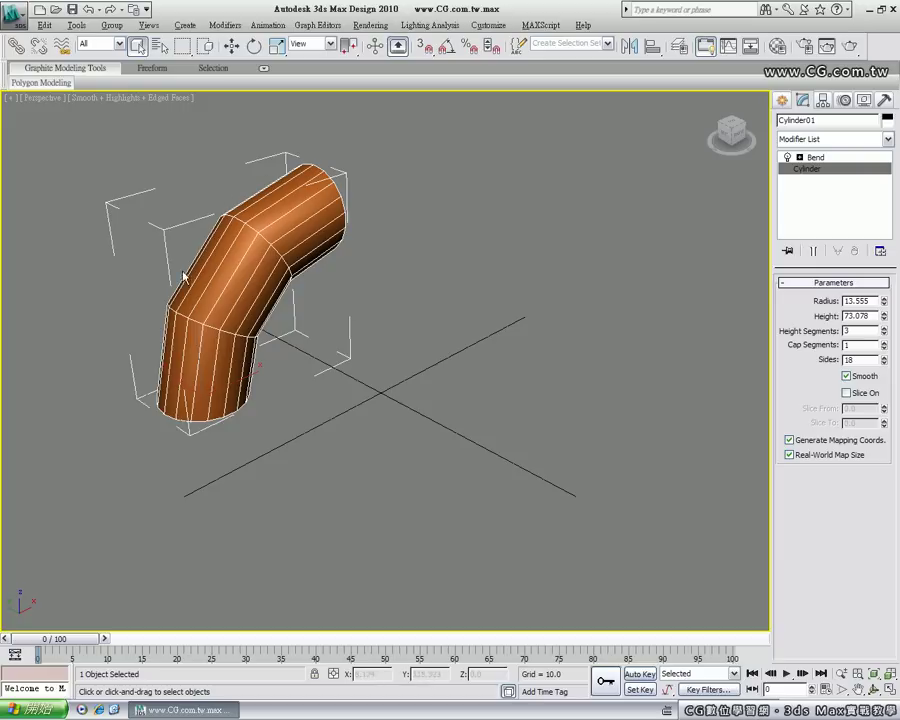
{"action": "left_click", "coordinate": [884, 335]}
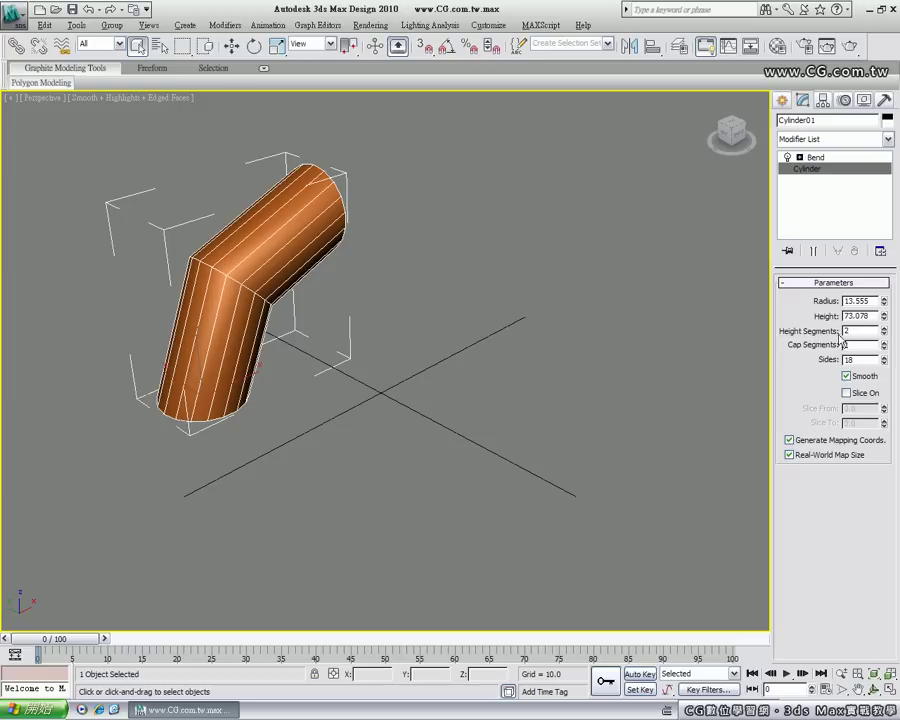
{"action": "left_click", "coordinate": [884, 335]}
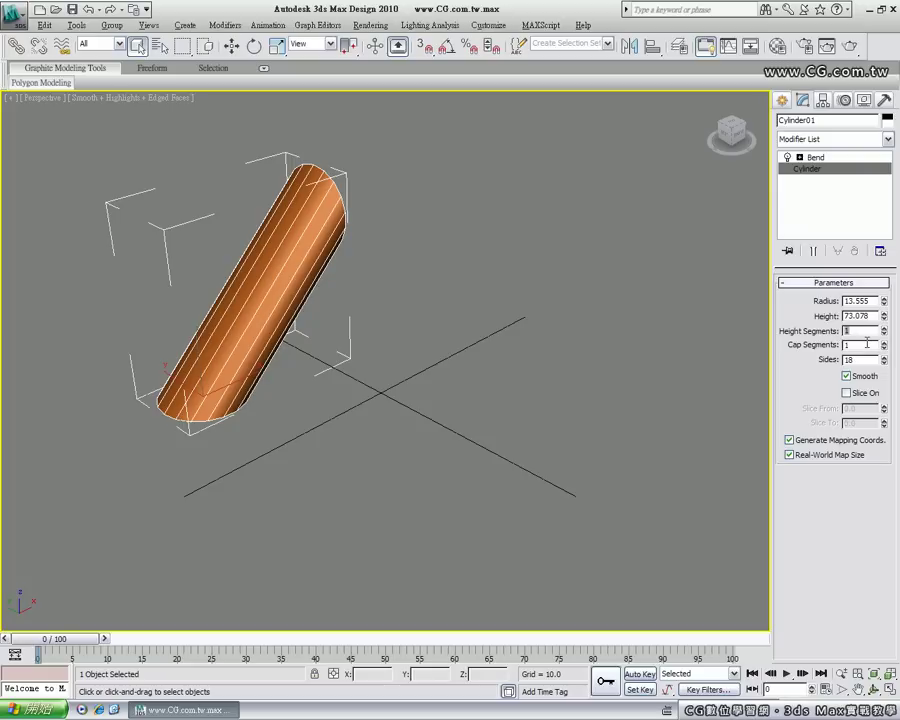
Step: Set Height Segments to 10, try 100, then return it to 10
{"action": "key", "text": "Return"}
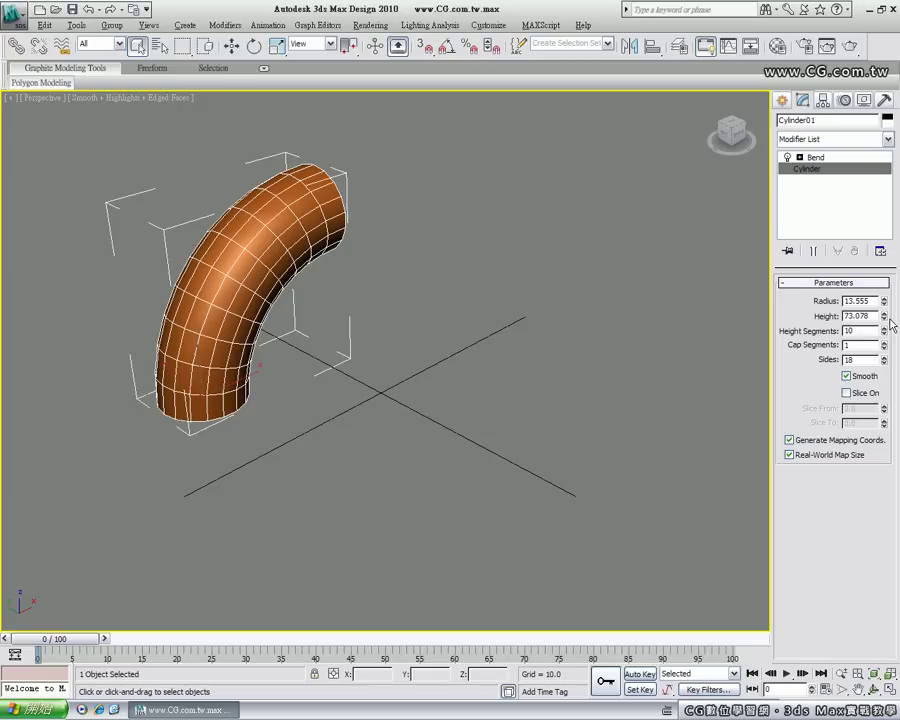
{"action": "type", "text": "100"}
{"action": "key", "text": "Return"}
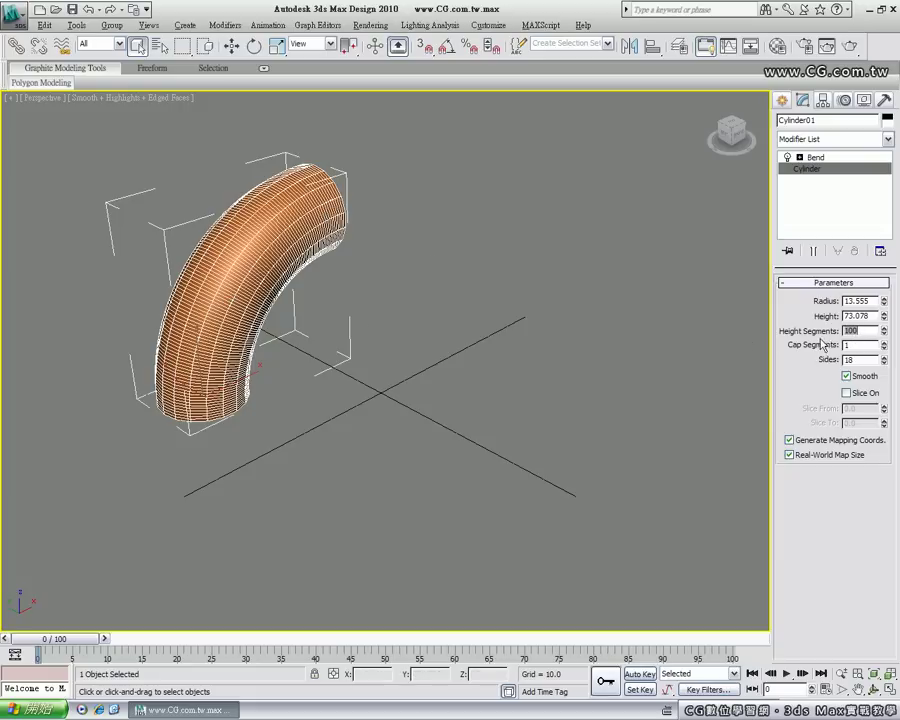
{"action": "type", "text": "1"}
{"action": "key", "text": "Return"}
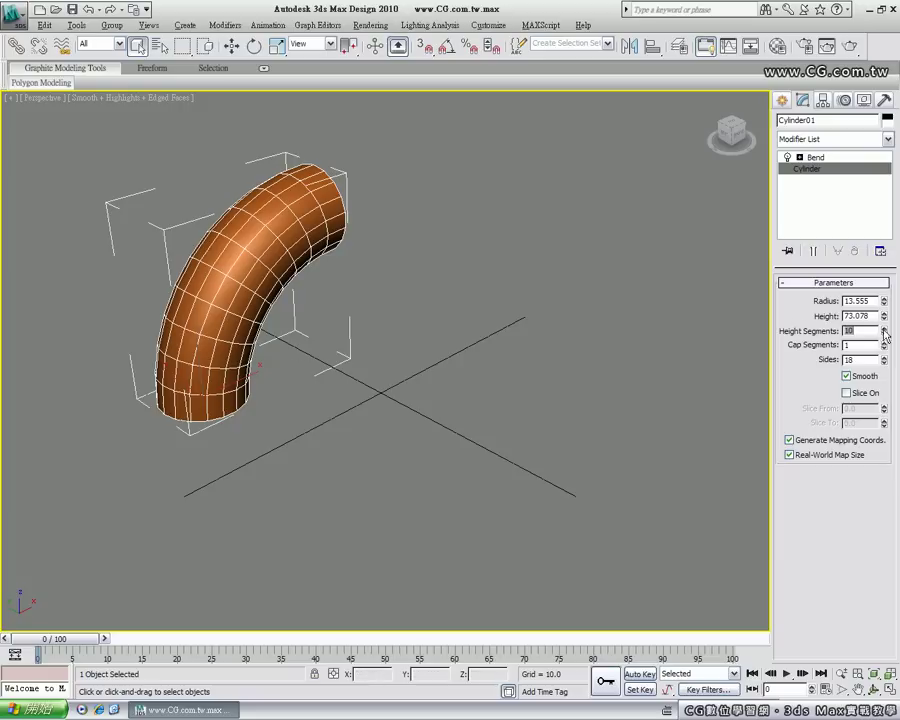
Step: Select Bend in the modifier stack and remove it from Cylinder01
{"action": "left_click", "coordinate": [815, 158]}
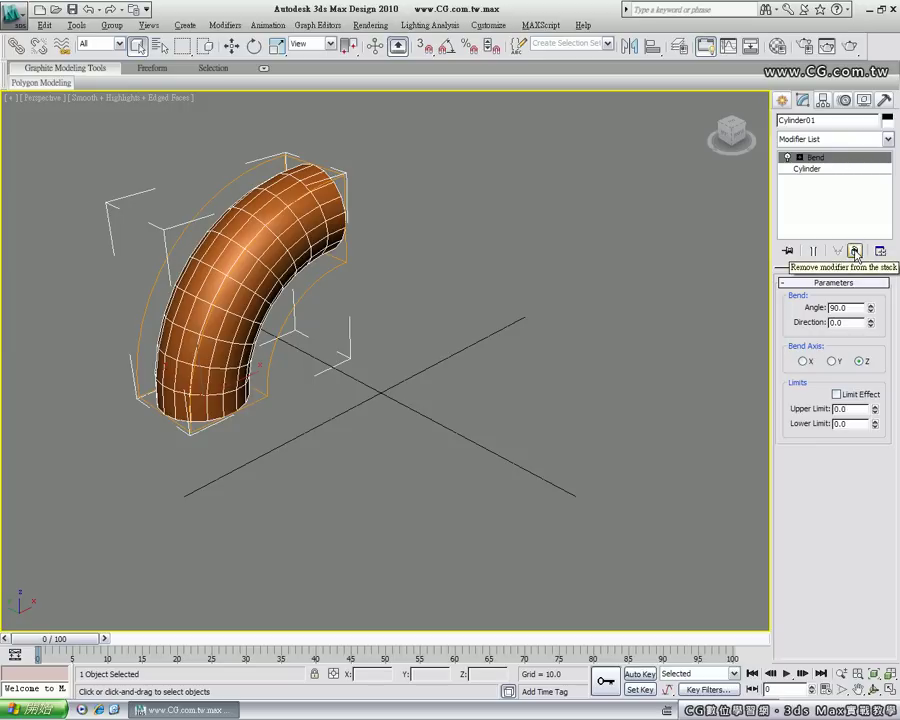
{"action": "left_click", "coordinate": [855, 252]}
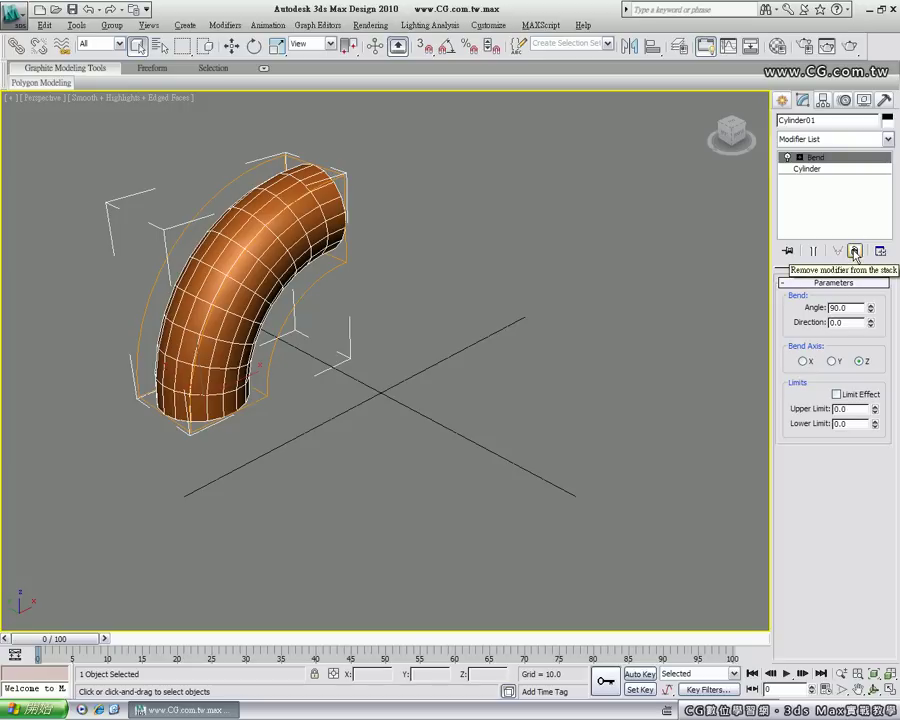
{"action": "left_click", "coordinate": [855, 252]}
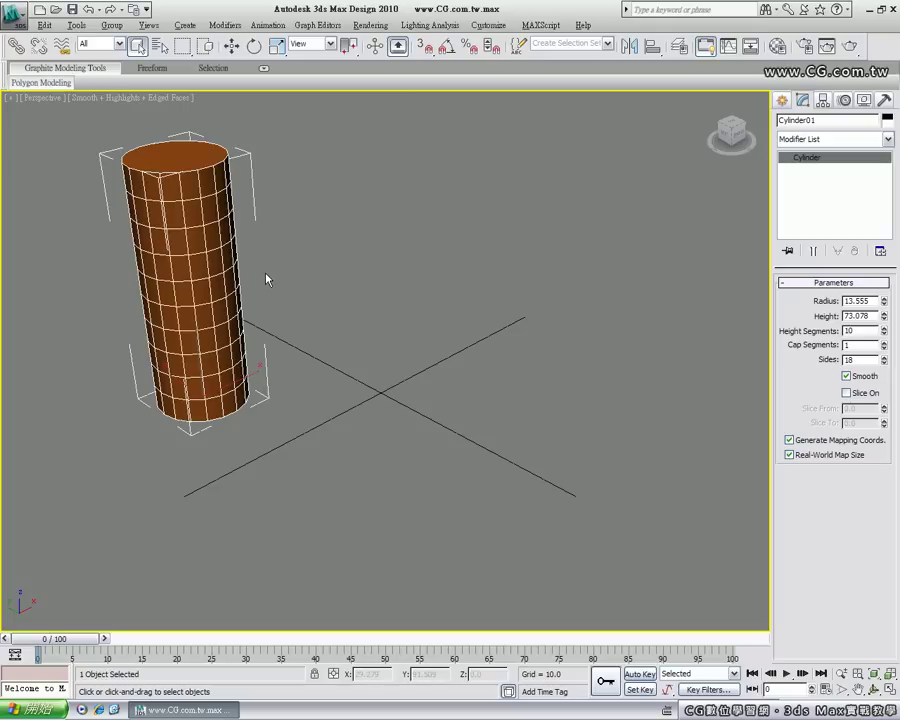
Step: Create Tube01 right of the cylinder: radius 1 19.671, radius 2 15.606, height 69.783
{"action": "left_click", "coordinate": [783, 102]}
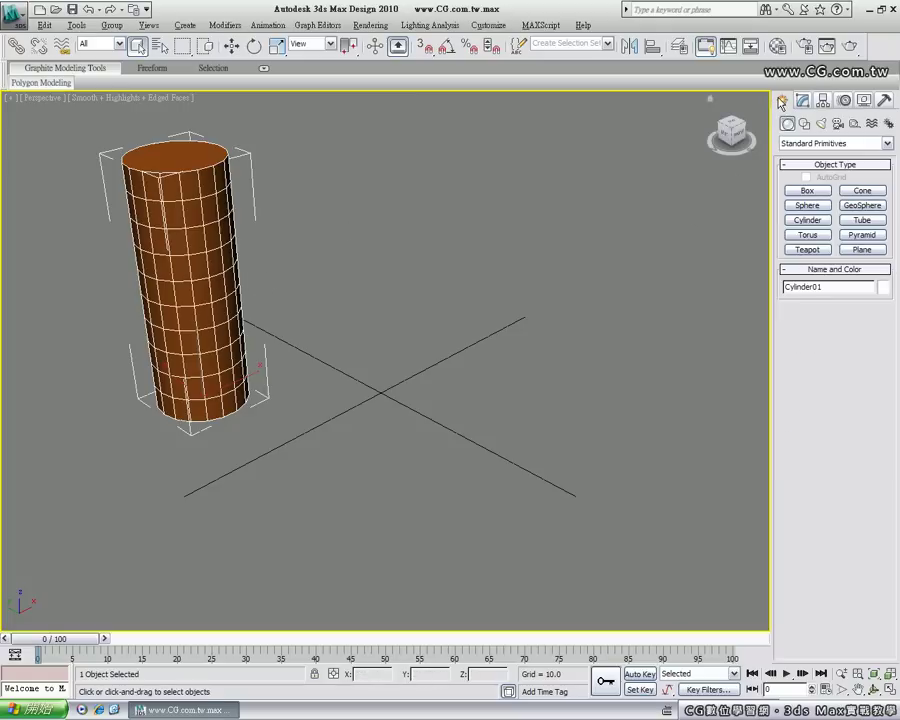
{"action": "left_click", "coordinate": [863, 222]}
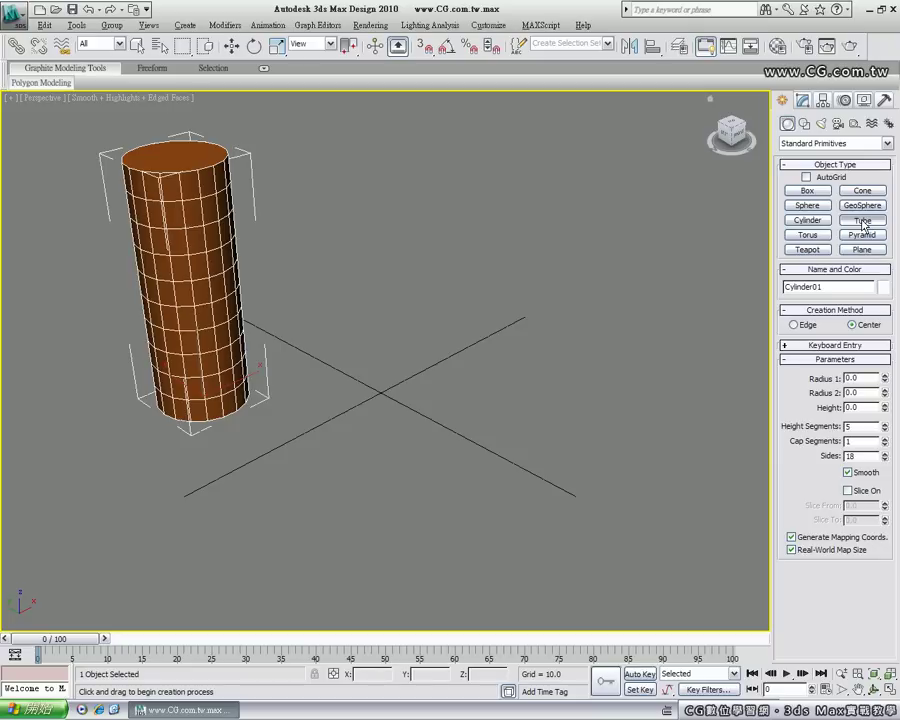
{"action": "mouse_move", "coordinate": [532, 370]}
{"action": "left_mouse_down"}
{"action": "mouse_move", "coordinate": [573, 412]}
{"action": "mouse_move", "coordinate": [567, 404]}
{"action": "left_mouse_up"}
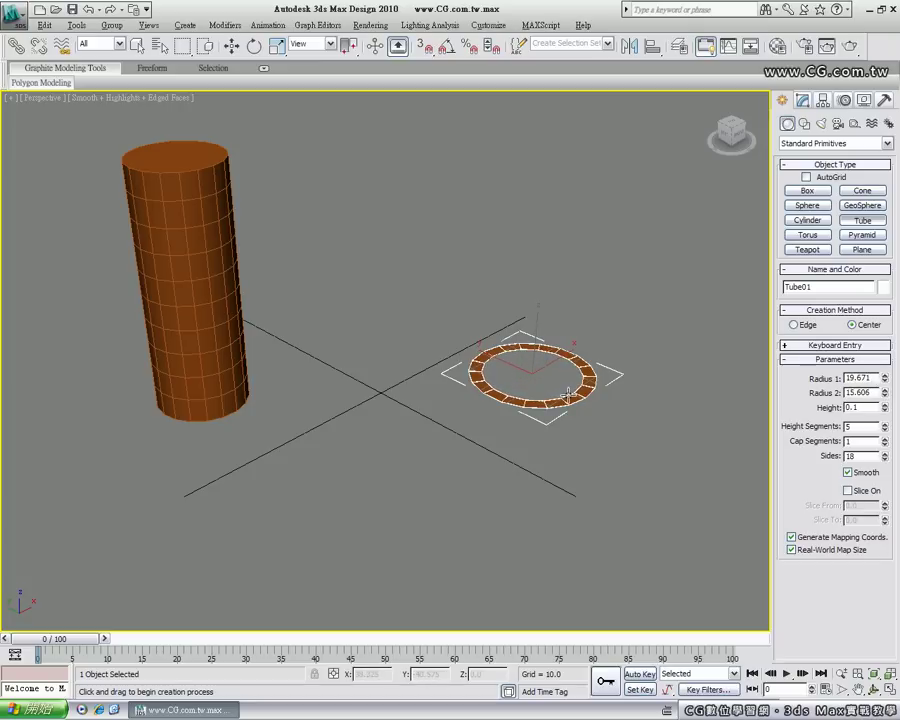
{"action": "left_click", "coordinate": [568, 397]}
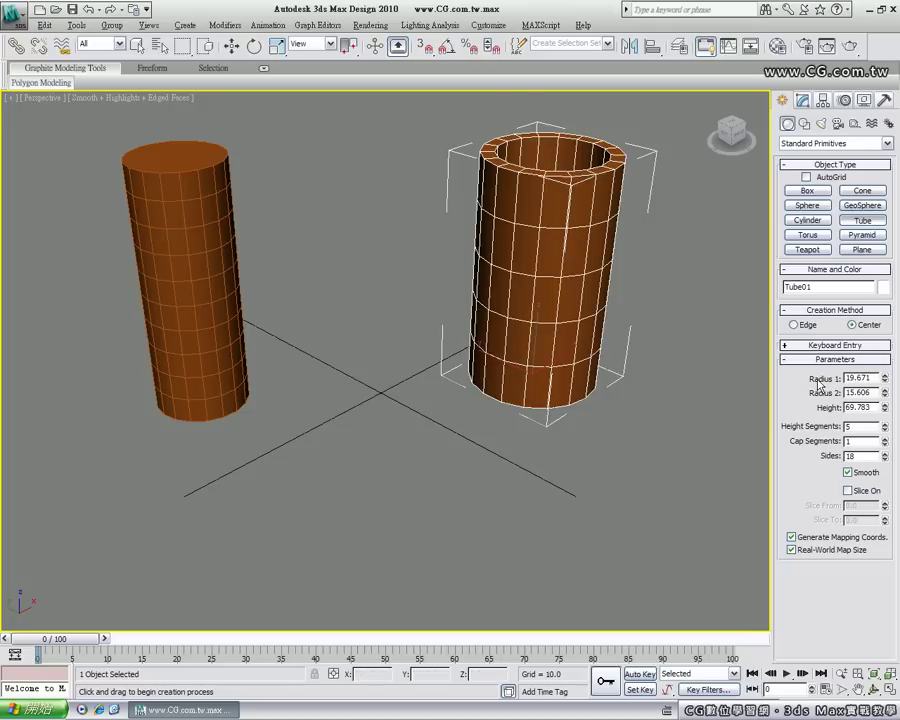
Step: Set Tube01's radii to 24.589 and 14.982 and its height segments to 10
{"action": "mouse_move", "coordinate": [885, 383]}
{"action": "left_mouse_down"}
{"action": "mouse_move", "coordinate": [885, 372]}
{"action": "mouse_move", "coordinate": [872, 381]}
{"action": "mouse_move", "coordinate": [885, 395]}
{"action": "left_mouse_up"}
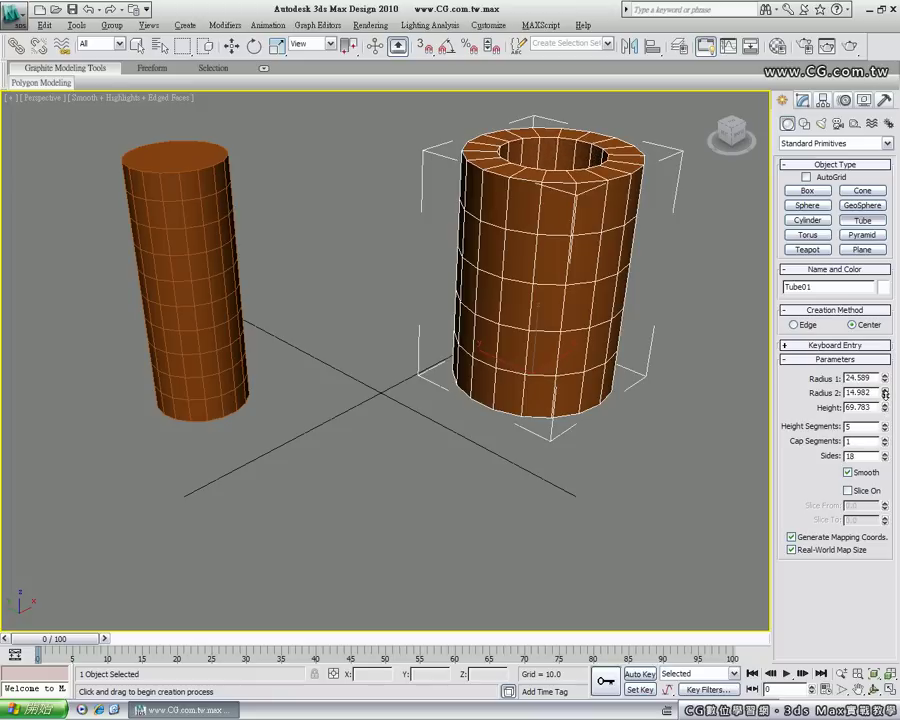
{"action": "left_click_drag", "start_coordinate": [884, 410], "coordinate": [884, 410]}
{"action": "left_click_drag", "start_coordinate": [885, 429], "coordinate": [885, 446]}
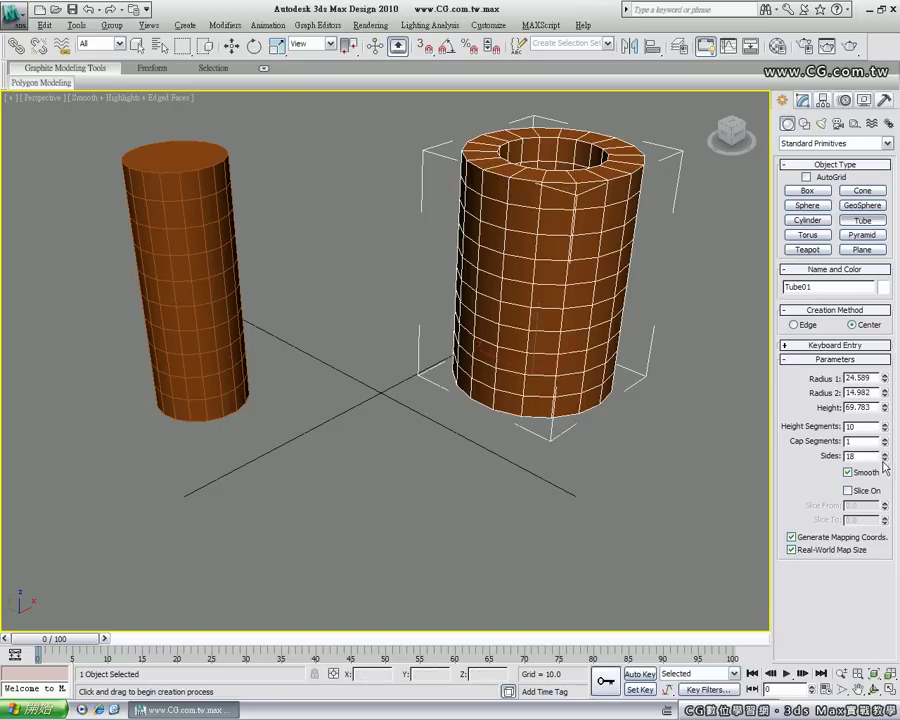
Step: Reduce Tube01 to 5 sides and turn Smooth off for a faceted pentagonal tube
{"action": "left_click", "coordinate": [884, 459]}
{"action": "left_click", "coordinate": [884, 459]}
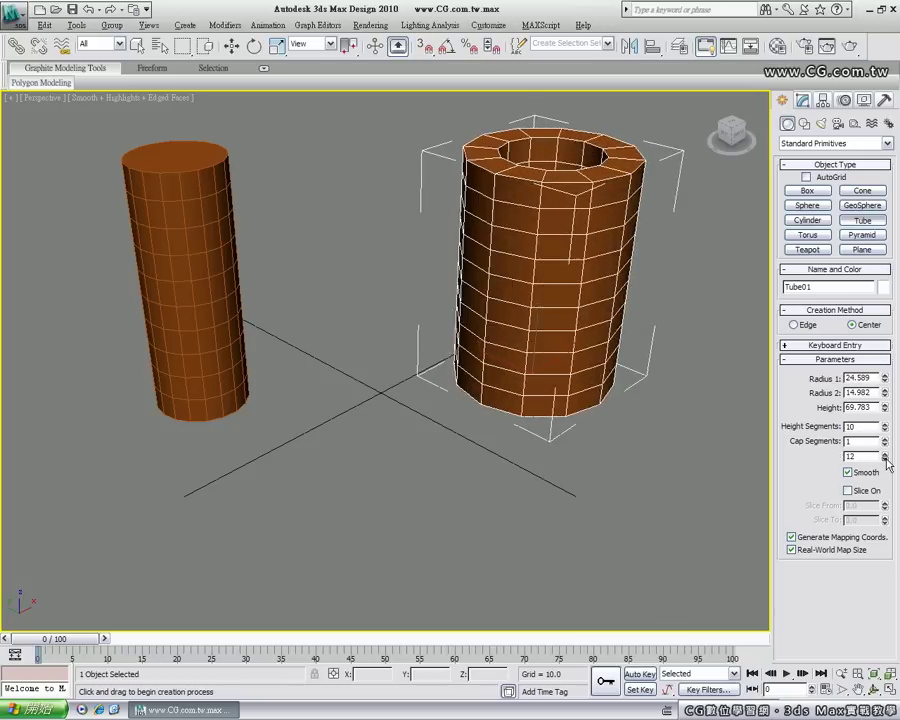
{"action": "left_click", "coordinate": [884, 459]}
{"action": "left_click", "coordinate": [884, 459]}
{"action": "left_click", "coordinate": [884, 459]}
{"action": "left_click", "coordinate": [884, 459]}
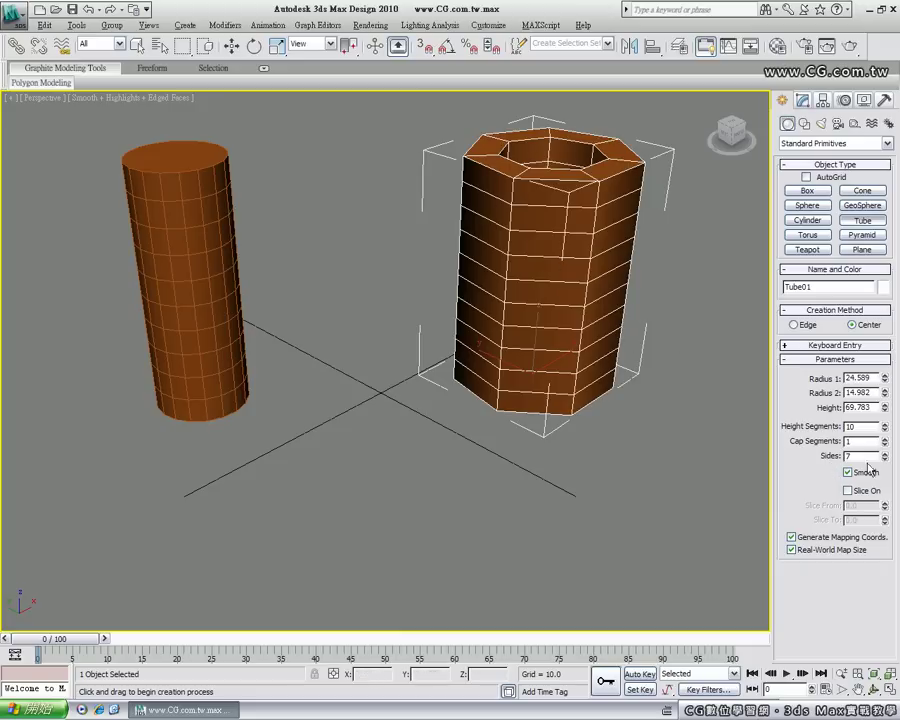
{"action": "left_click", "coordinate": [884, 460]}
{"action": "left_click", "coordinate": [884, 460]}
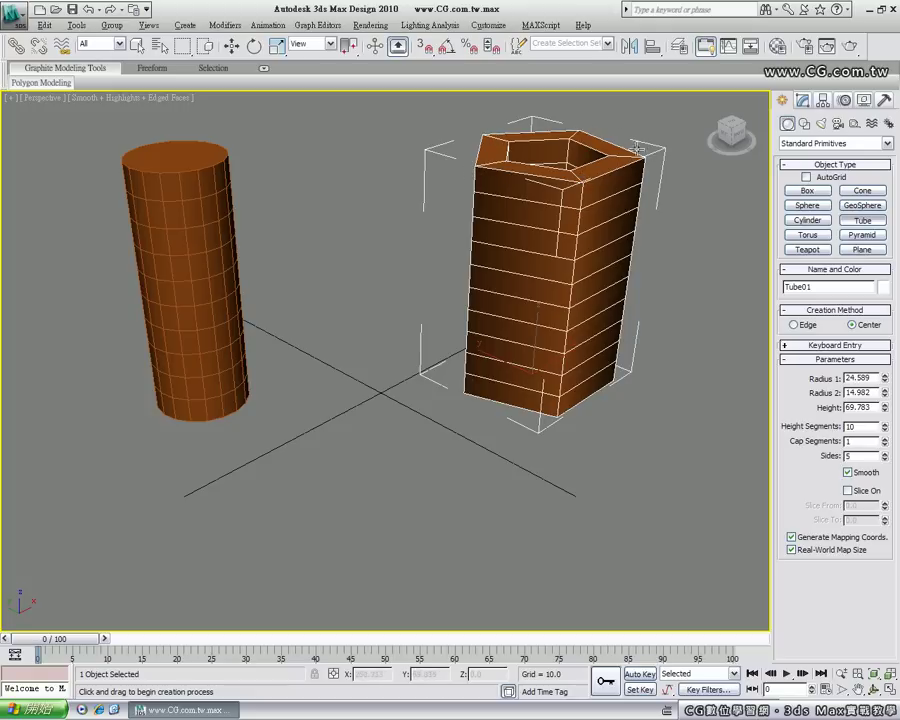
{"action": "left_click", "coordinate": [847, 473]}
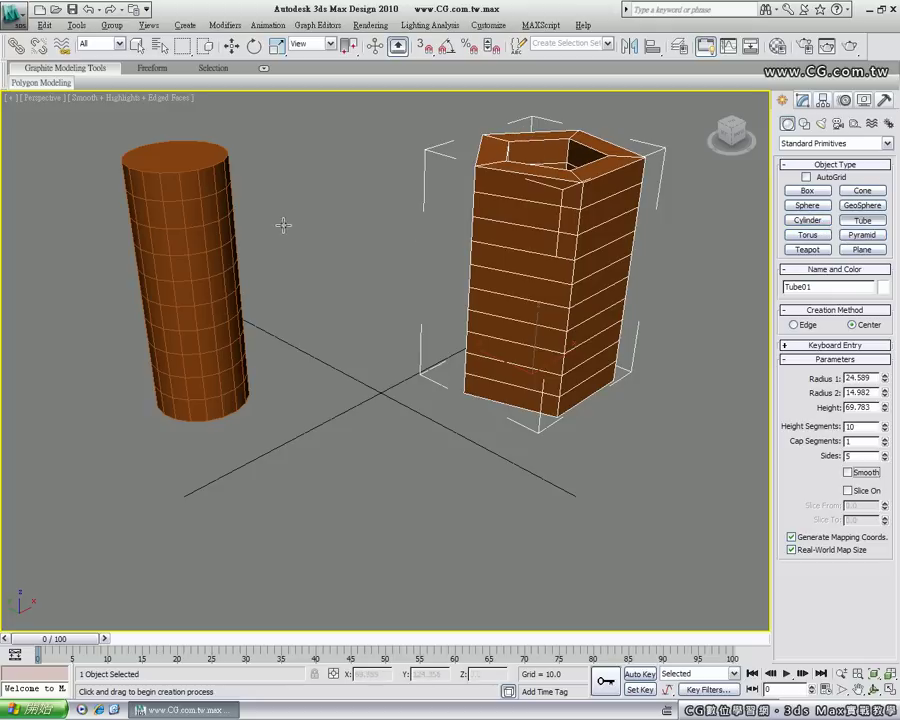
{"action": "left_click", "coordinate": [181, 173]}
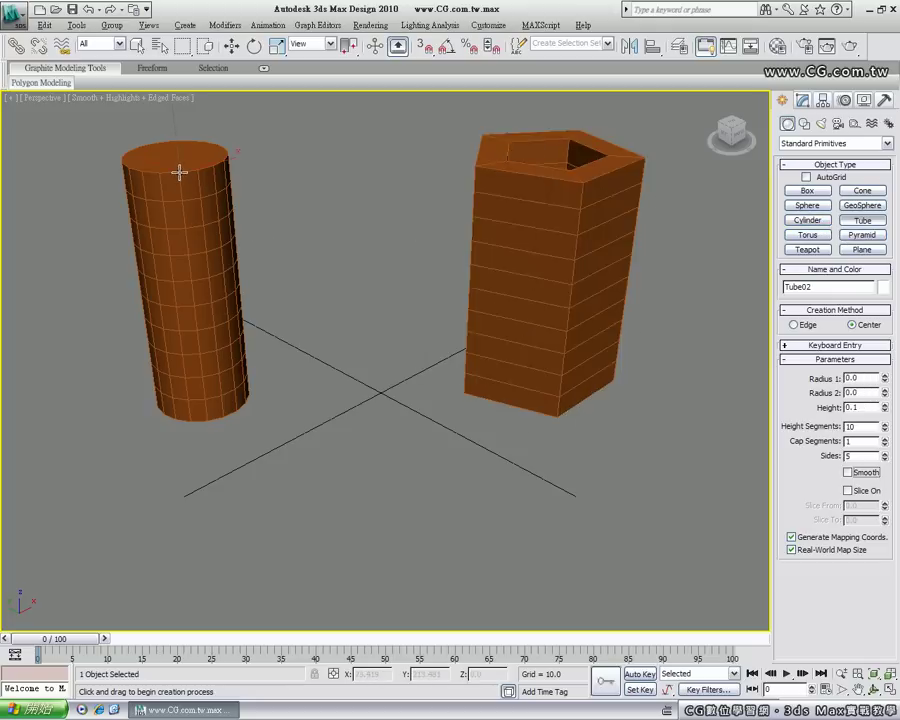
Step: Select Cylinder01 and bring up its parameters in the Modify panel
{"action": "left_click", "coordinate": [137, 45]}
{"action": "left_click", "coordinate": [193, 191]}
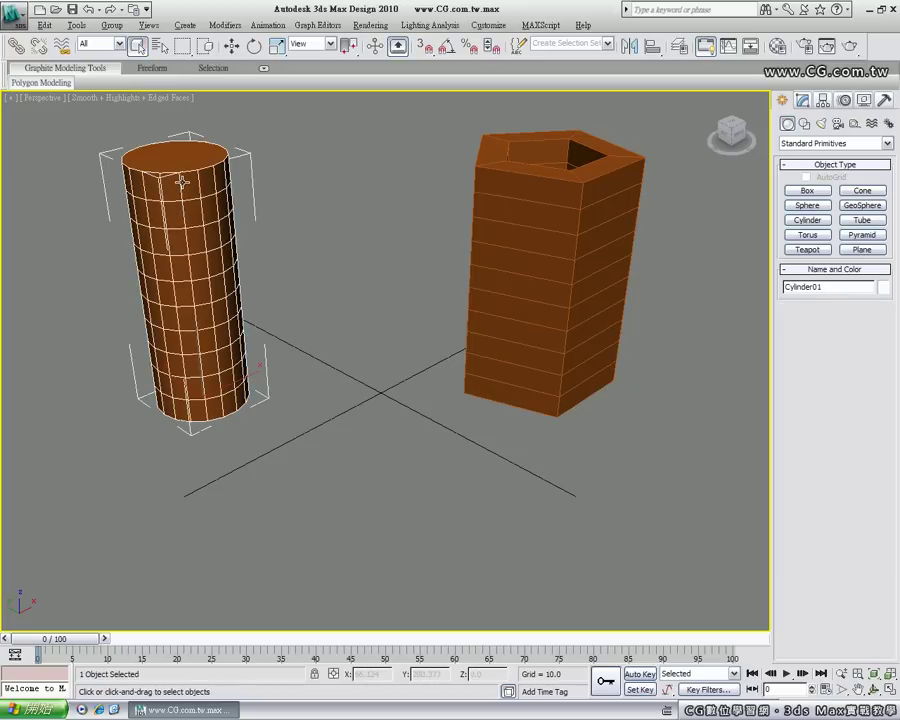
{"action": "left_click", "coordinate": [803, 101]}
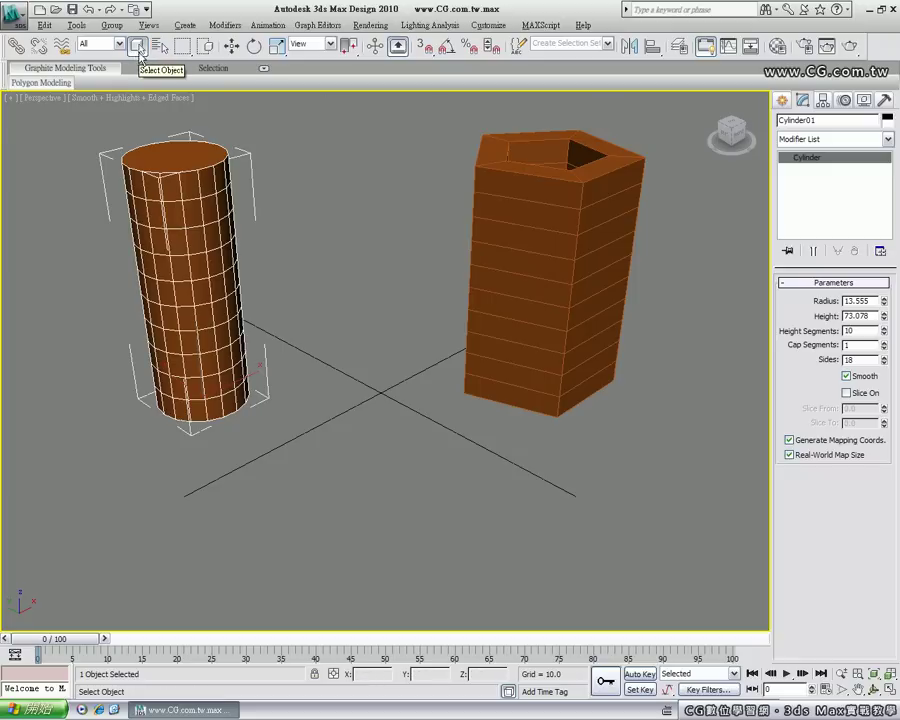
{"action": "left_click", "coordinate": [141, 49]}
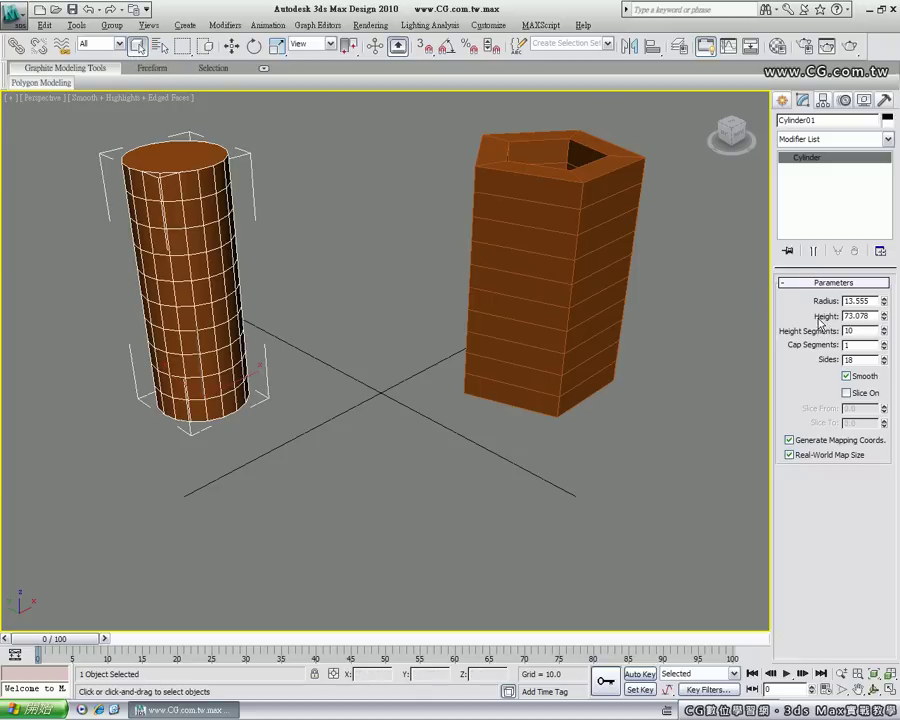
Step: Set the cylinder's radius to 34.973 and height to 24.116, with fewer height segments
{"action": "left_click_drag", "start_coordinate": [884, 305], "coordinate": [886, 227]}
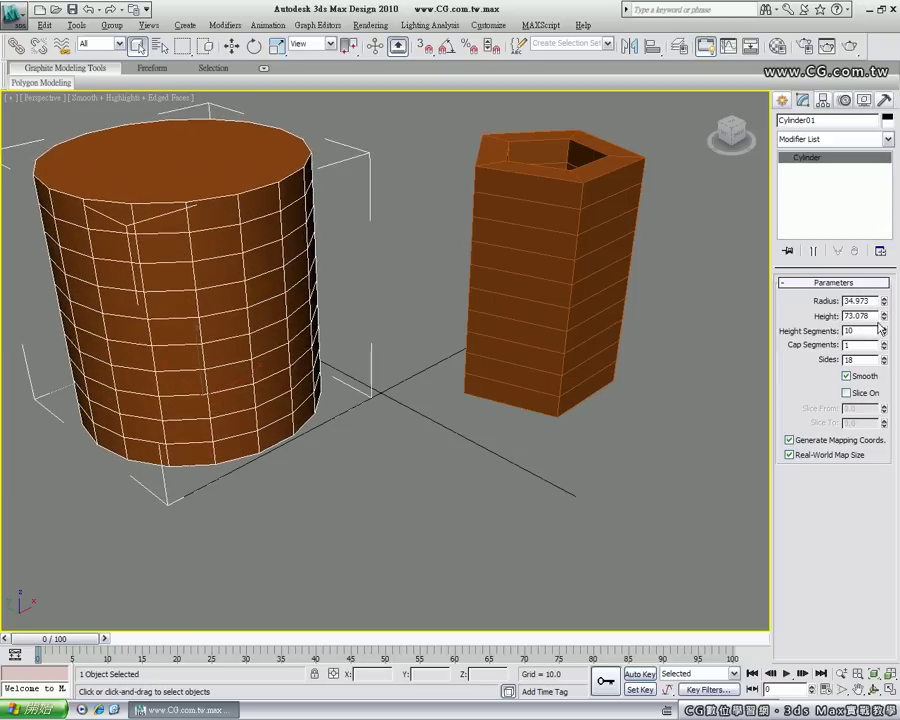
{"action": "mouse_move", "coordinate": [884, 316]}
{"action": "left_mouse_down"}
{"action": "mouse_move", "coordinate": [889, 366]}
{"action": "mouse_move", "coordinate": [889, 358]}
{"action": "left_mouse_up"}
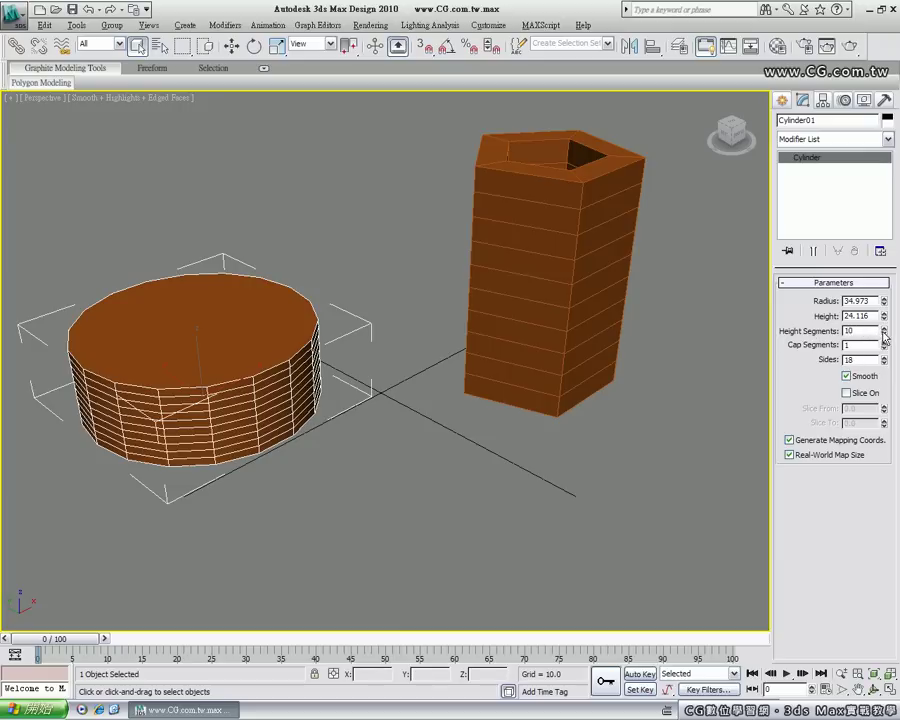
{"action": "left_click_drag", "start_coordinate": [884, 338], "coordinate": [884, 350]}
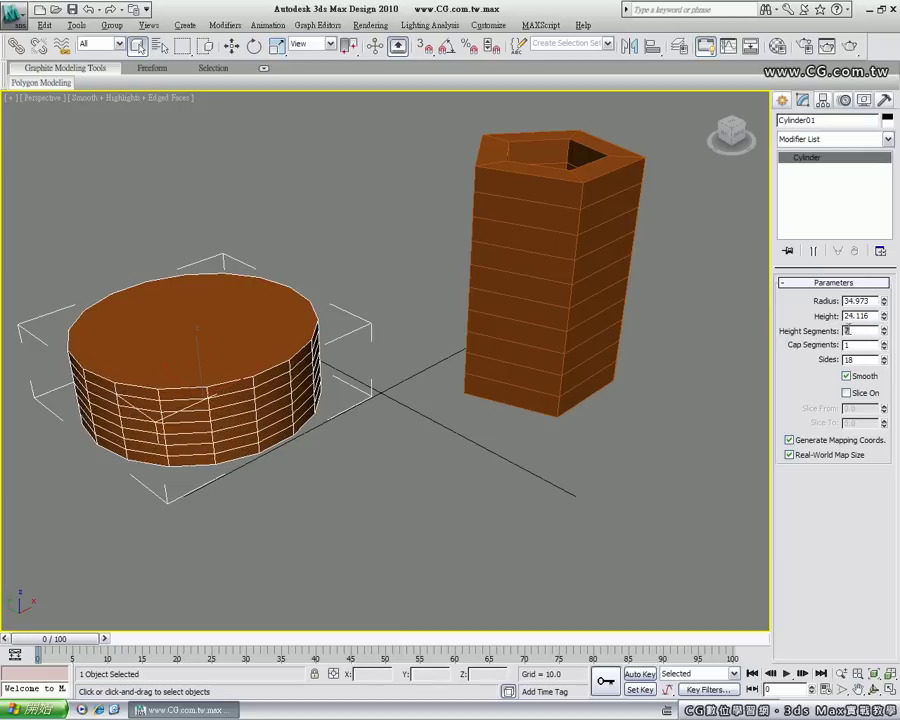
Step: Set Cylinder01's height segments to 1, resetting the spinner with a right-click
{"action": "double_click", "coordinate": [847, 330]}
{"action": "mouse_move", "coordinate": [884, 338]}
{"action": "left_mouse_down"}
{"action": "mouse_move", "coordinate": [884, 301]}
{"action": "mouse_move", "coordinate": [884, 328]}
{"action": "left_mouse_up"}
{"action": "left_click", "coordinate": [884, 336]}
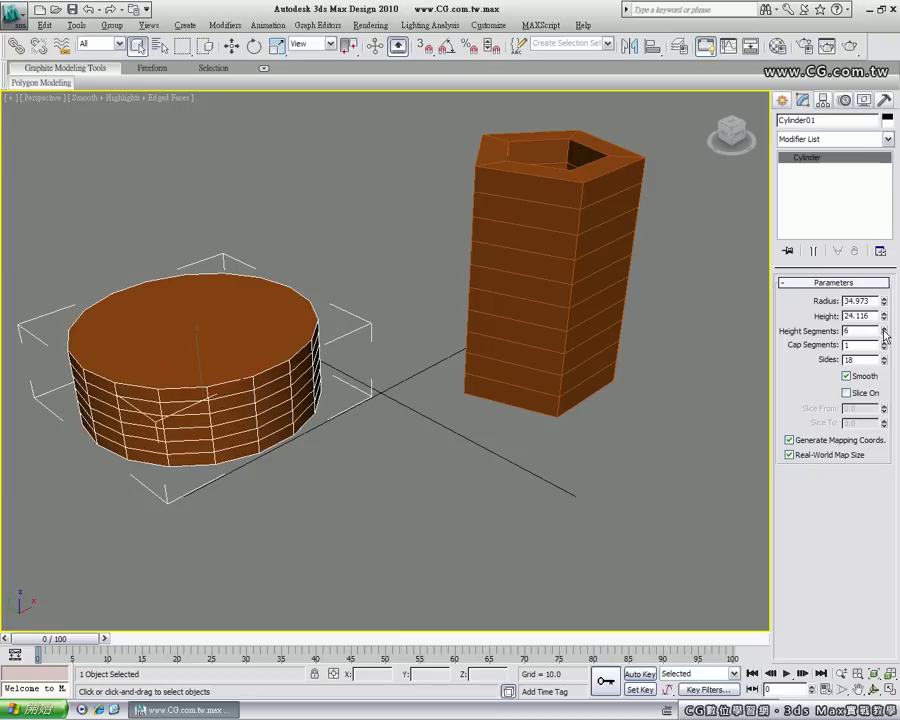
{"action": "right_click", "coordinate": [884, 338]}
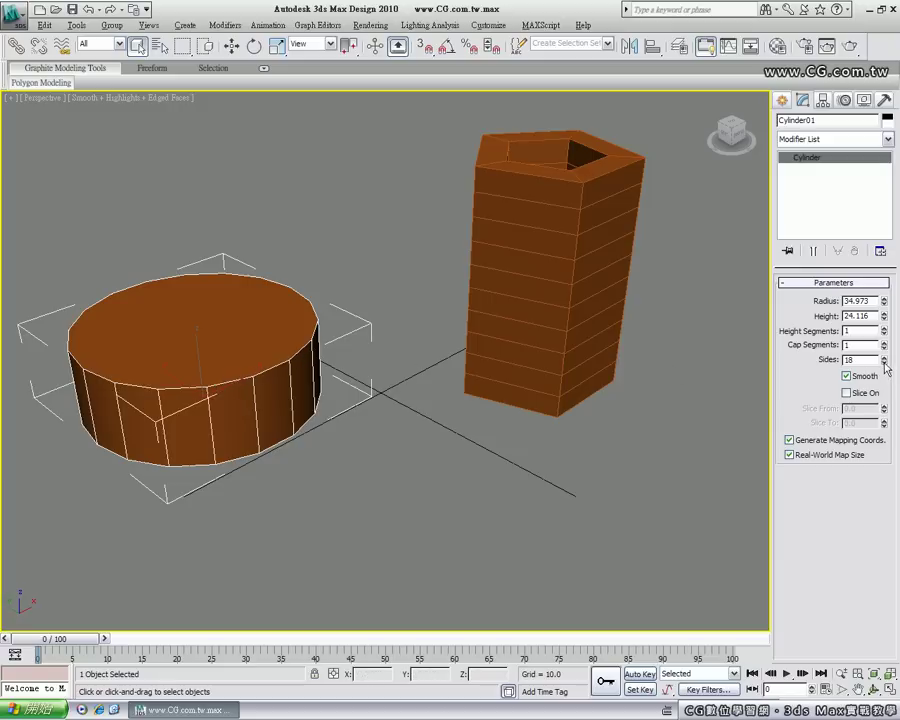
Step: Give Cylinder01 5 sides with smoothing off, then box-select both the prism and tower
{"action": "left_click_drag", "start_coordinate": [885, 366], "coordinate": [875, 362]}
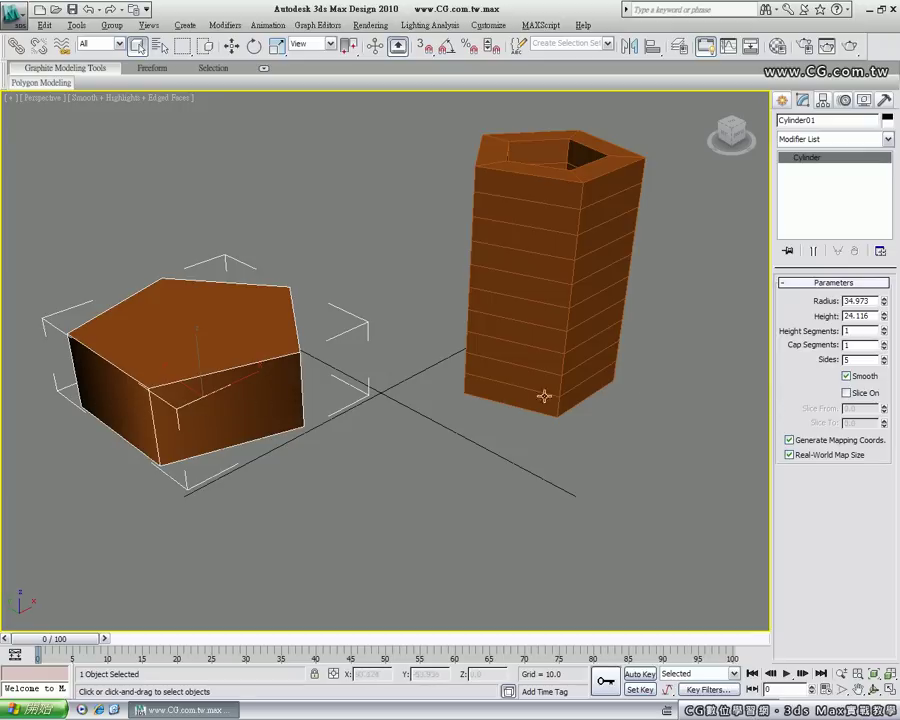
{"action": "left_click", "coordinate": [847, 377]}
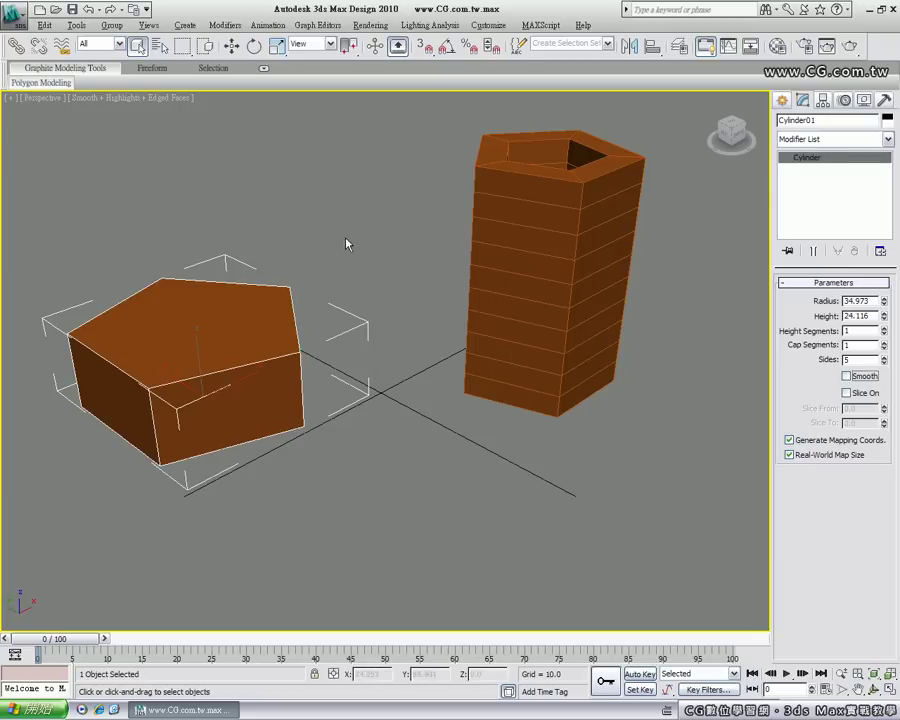
{"action": "left_click_drag", "start_coordinate": [652, 502], "coordinate": [241, 232]}
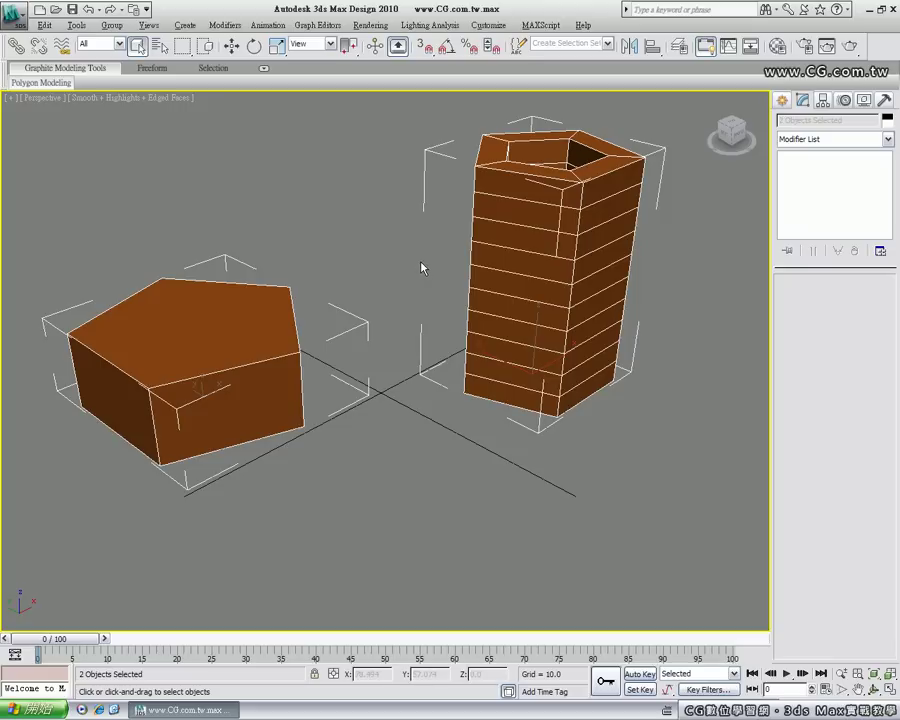
Step: Delete the prism and tower and create Torus01 (radius 1 33.74, radius 2 10.796) at grid centre
{"action": "key", "text": "Delete"}
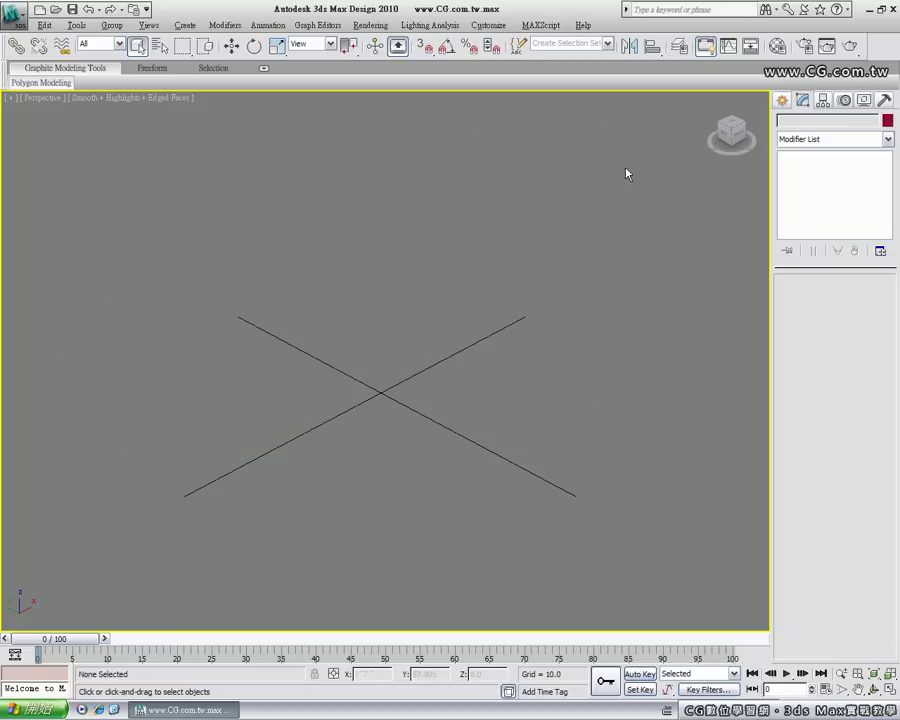
{"action": "left_click", "coordinate": [784, 102]}
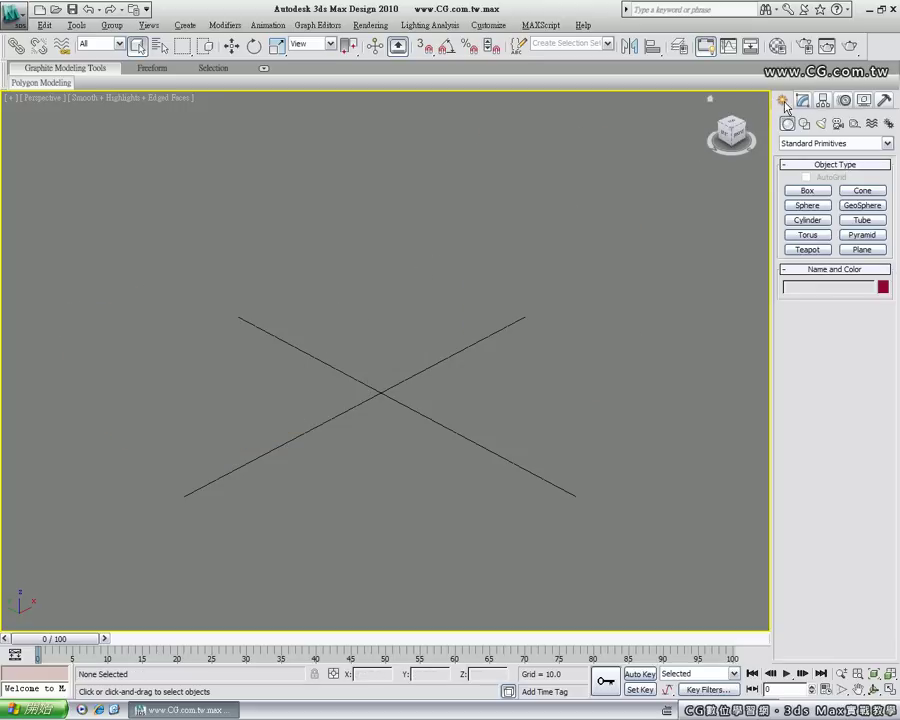
{"action": "left_click", "coordinate": [802, 236]}
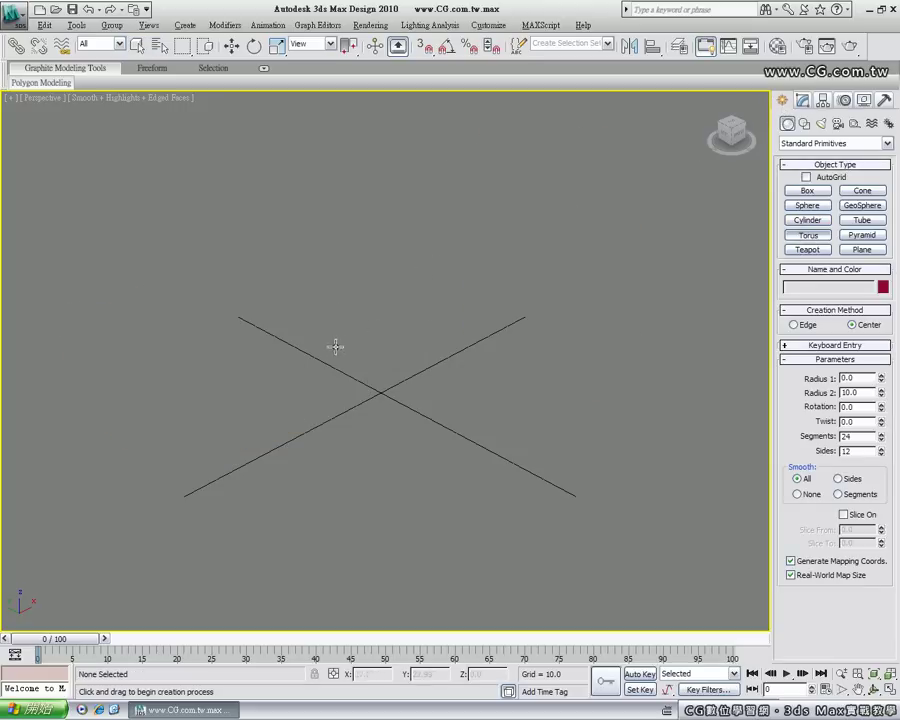
{"action": "mouse_move", "coordinate": [372, 313]}
{"action": "left_mouse_down"}
{"action": "mouse_move", "coordinate": [427, 359]}
{"action": "mouse_move", "coordinate": [418, 373]}
{"action": "mouse_move", "coordinate": [412, 366]}
{"action": "left_mouse_up"}
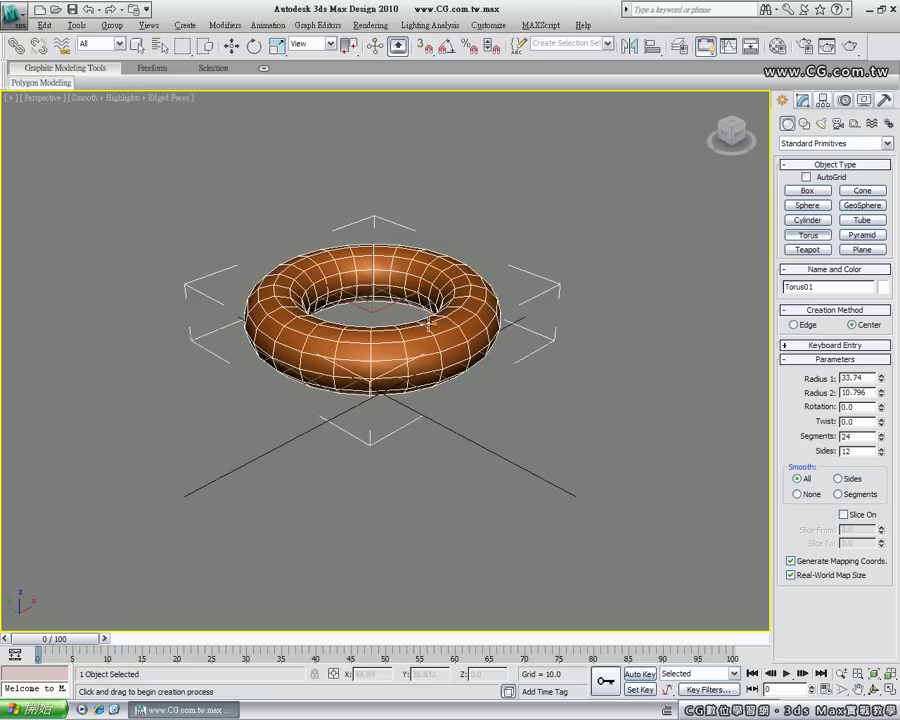
Step: Create Pyramid01 right of the torus: width 64.763, depth 53.207, height 38.098
{"action": "left_click", "coordinate": [859, 237]}
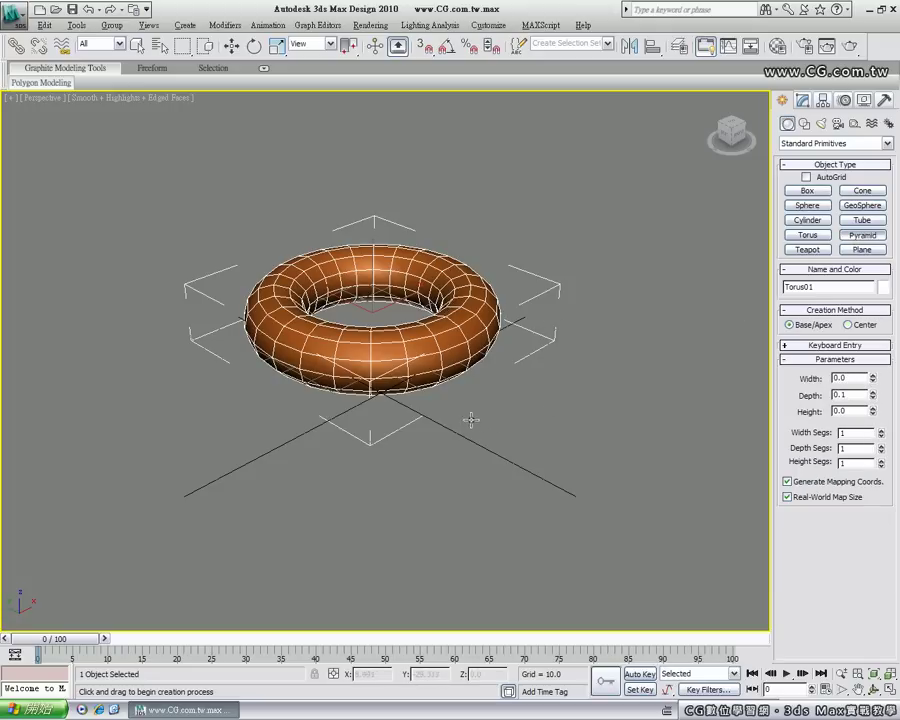
{"action": "mouse_move", "coordinate": [470, 419]}
{"action": "left_mouse_down"}
{"action": "mouse_move", "coordinate": [717, 426]}
{"action": "mouse_move", "coordinate": [753, 404]}
{"action": "left_mouse_up"}
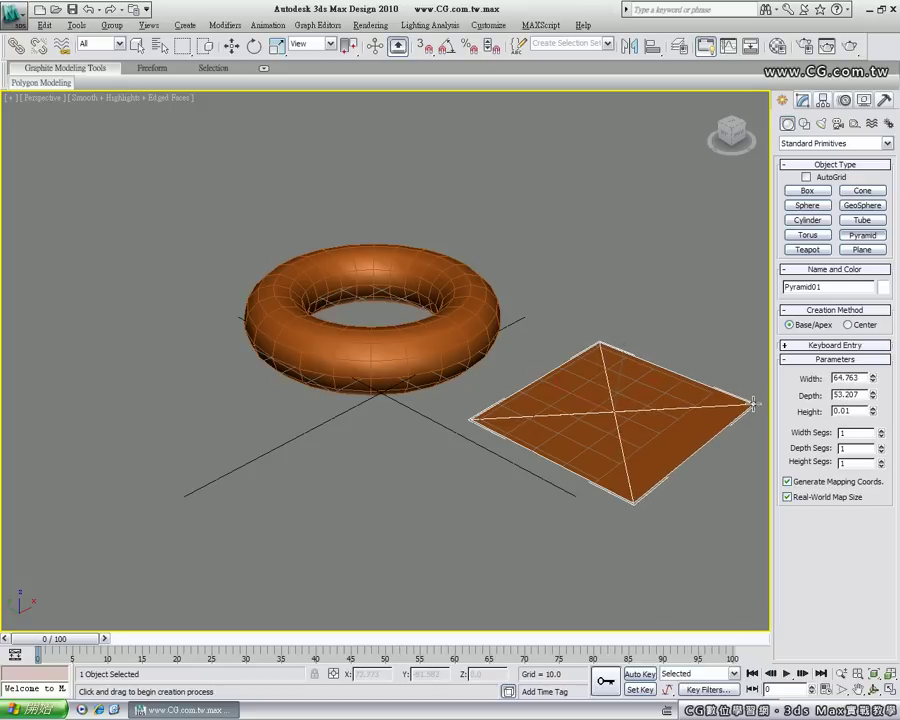
{"action": "left_click_drag", "start_coordinate": [753, 404], "coordinate": [753, 404]}
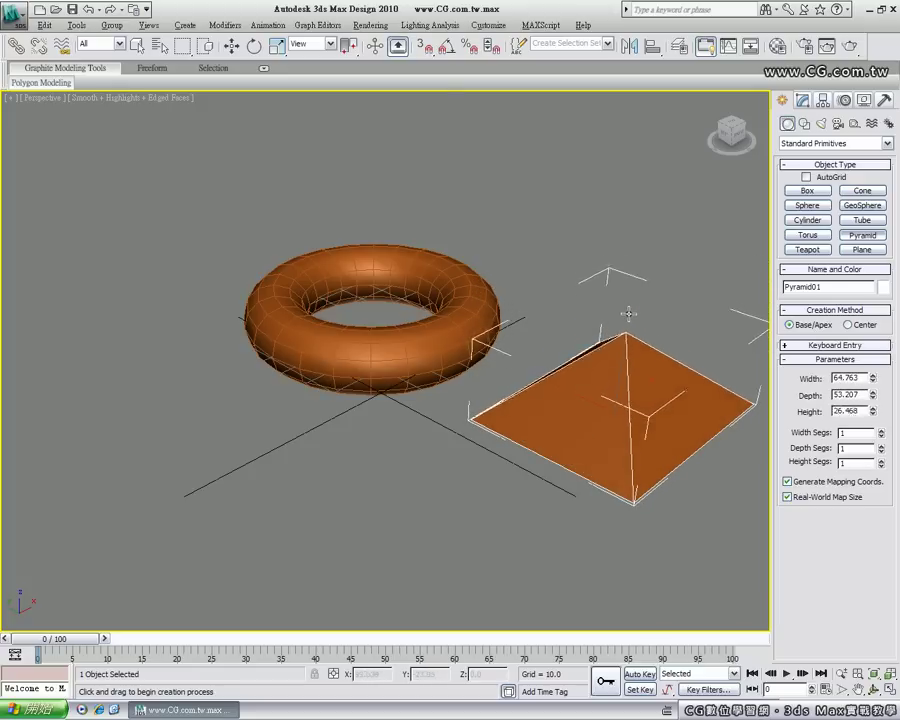
{"action": "left_click", "coordinate": [626, 268]}
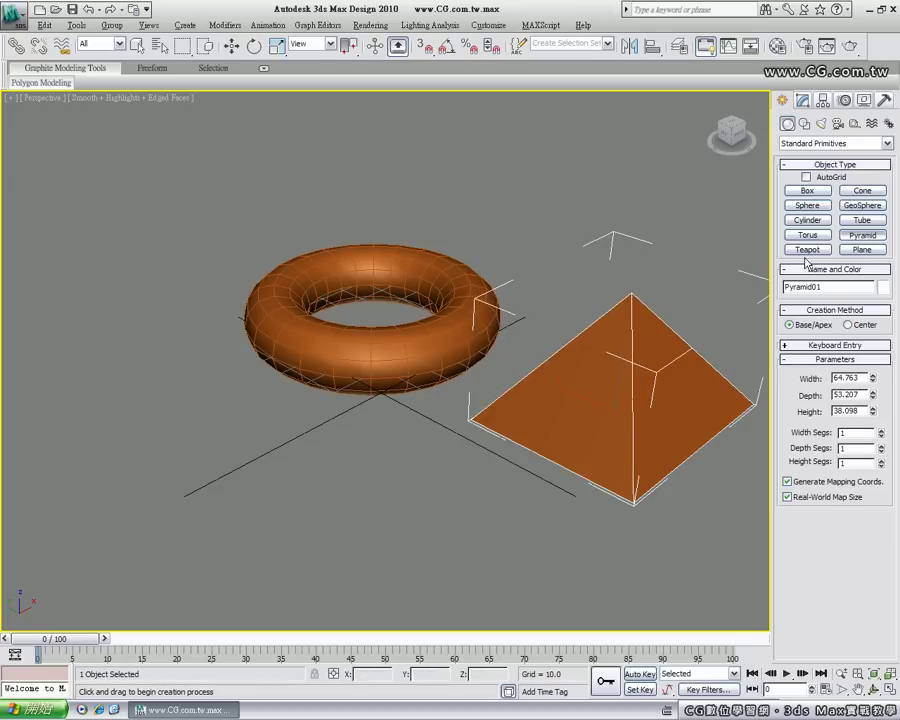
{"action": "left_click", "coordinate": [806, 250]}
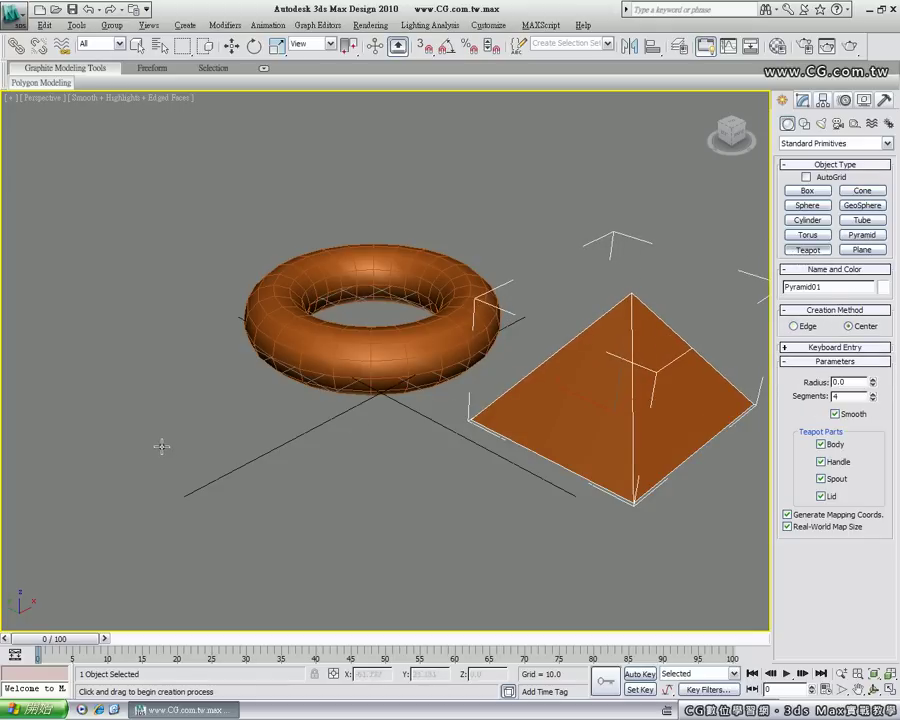
Step: Create Teapot01 left of the torus with radius 24.35 and 12 segments
{"action": "mouse_move", "coordinate": [161, 442]}
{"action": "left_mouse_down"}
{"action": "mouse_move", "coordinate": [227, 470]}
{"action": "mouse_move", "coordinate": [220, 467]}
{"action": "left_mouse_up"}
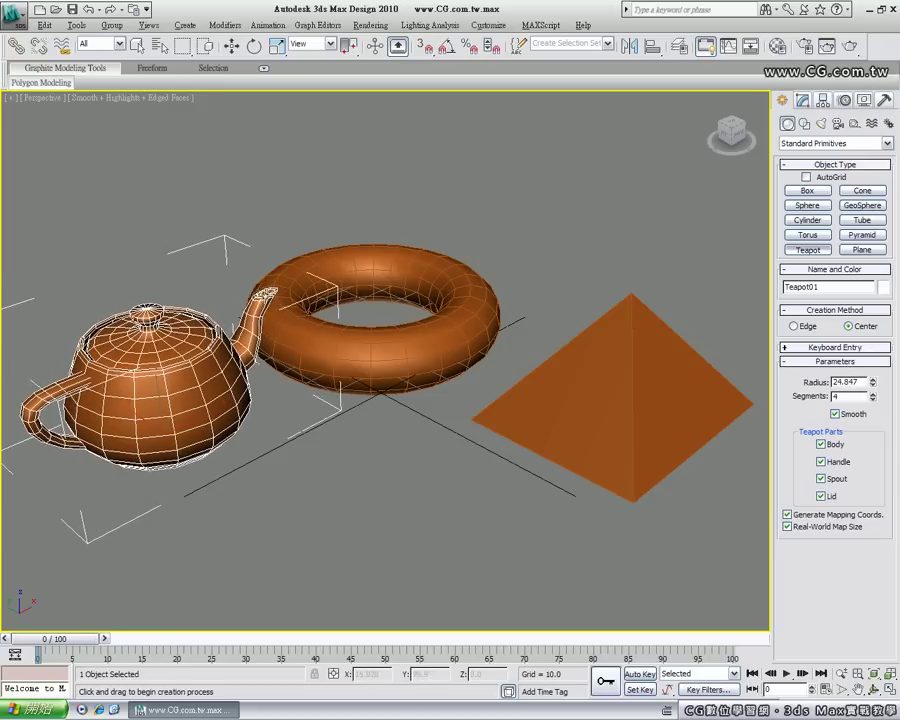
{"action": "left_click", "coordinate": [872, 395]}
{"action": "left_click", "coordinate": [872, 395]}
{"action": "left_click", "coordinate": [872, 394]}
{"action": "left_click", "coordinate": [872, 394]}
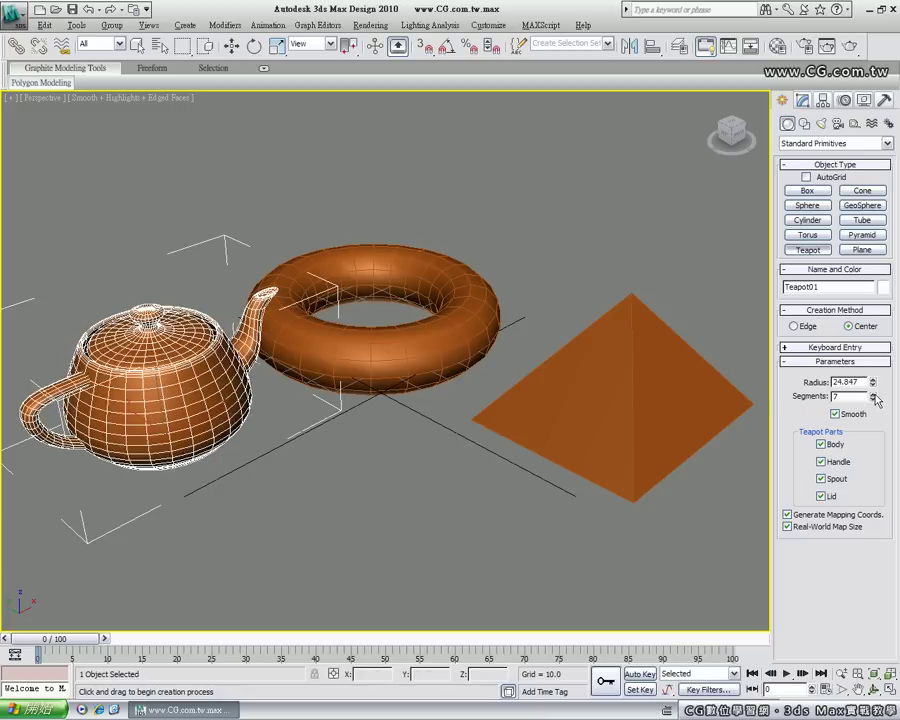
{"action": "left_click", "coordinate": [872, 394]}
{"action": "left_click", "coordinate": [872, 394]}
{"action": "left_click", "coordinate": [872, 394]}
{"action": "left_click", "coordinate": [872, 394]}
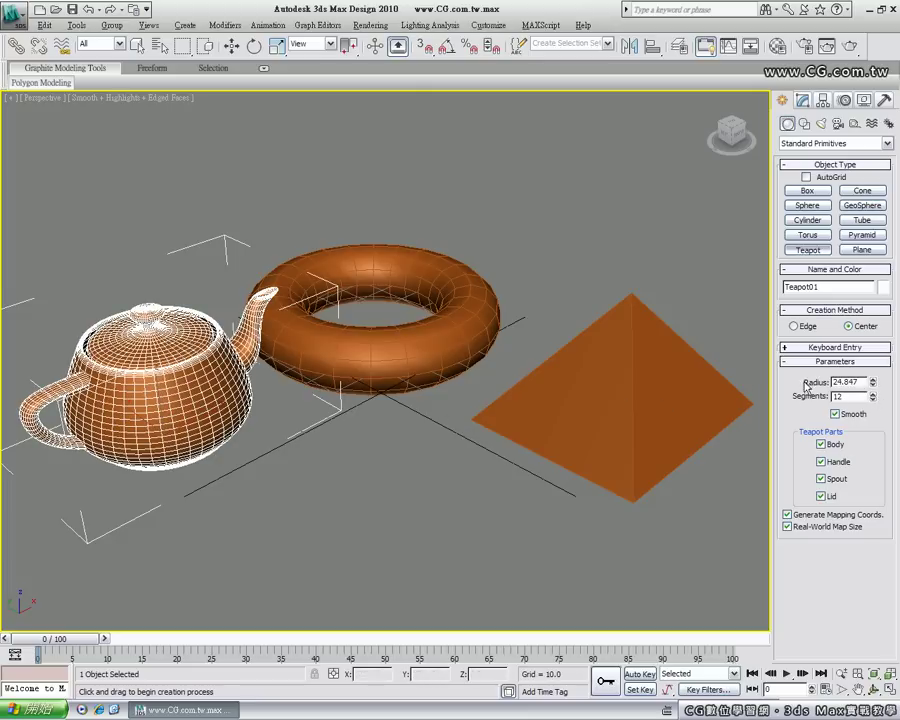
{"action": "mouse_move", "coordinate": [872, 381]}
{"action": "left_mouse_down"}
{"action": "mouse_move", "coordinate": [875, 399]}
{"action": "mouse_move", "coordinate": [875, 384]}
{"action": "left_mouse_up"}
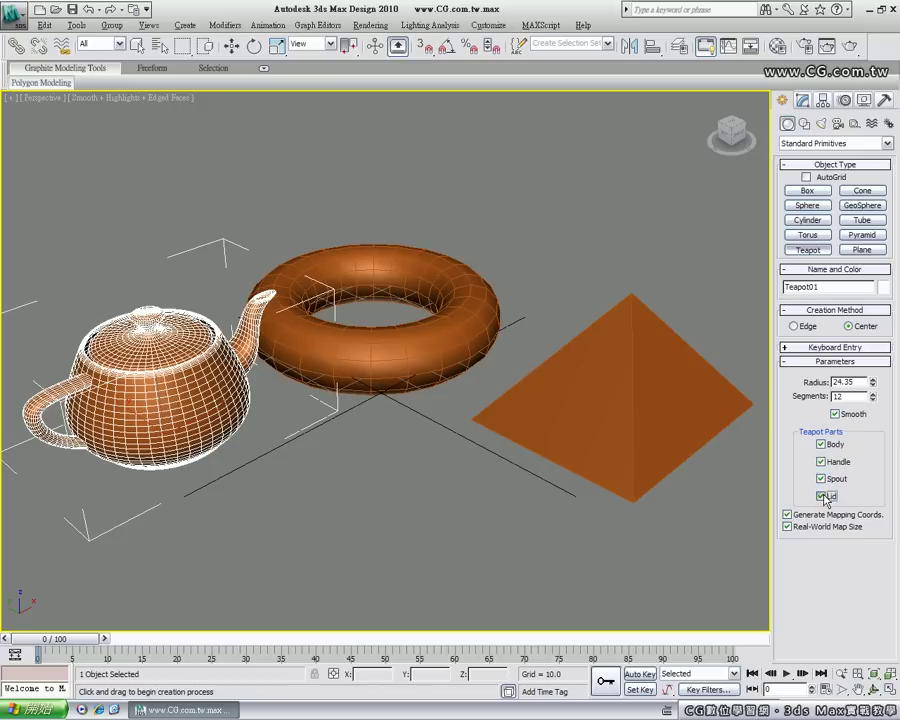
Step: Turn off the teapot's spout and handle, keeping only its body and lid
{"action": "left_click", "coordinate": [821, 496]}
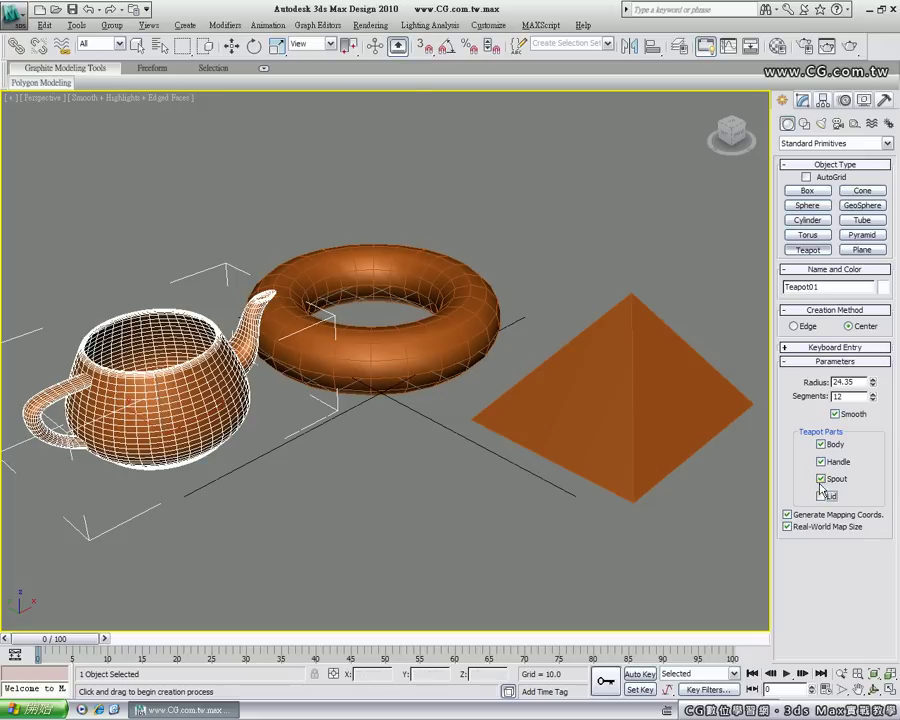
{"action": "left_click", "coordinate": [821, 479]}
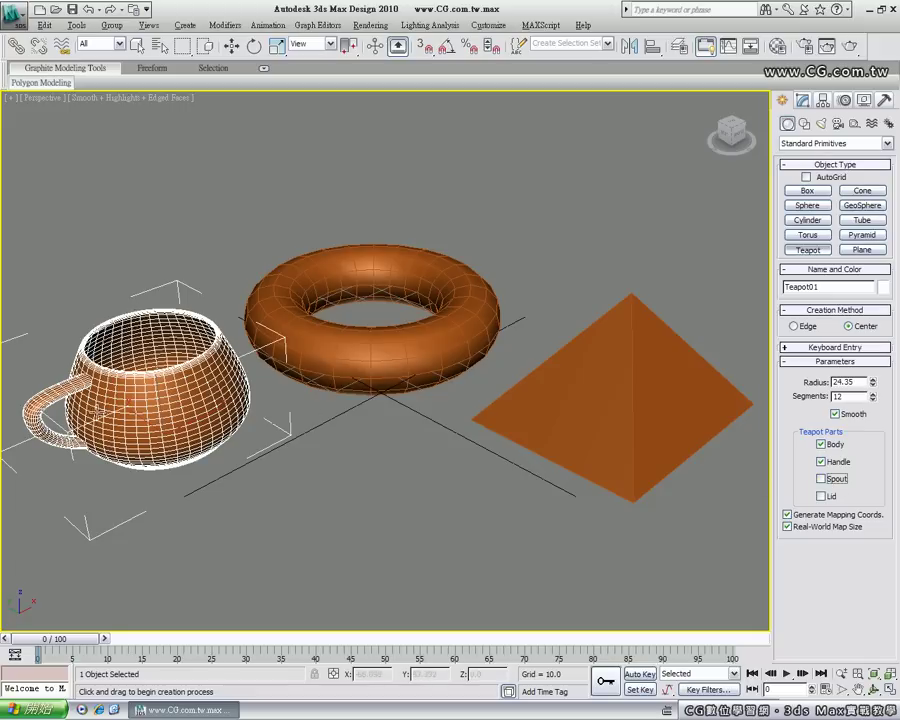
{"action": "left_click", "coordinate": [821, 462]}
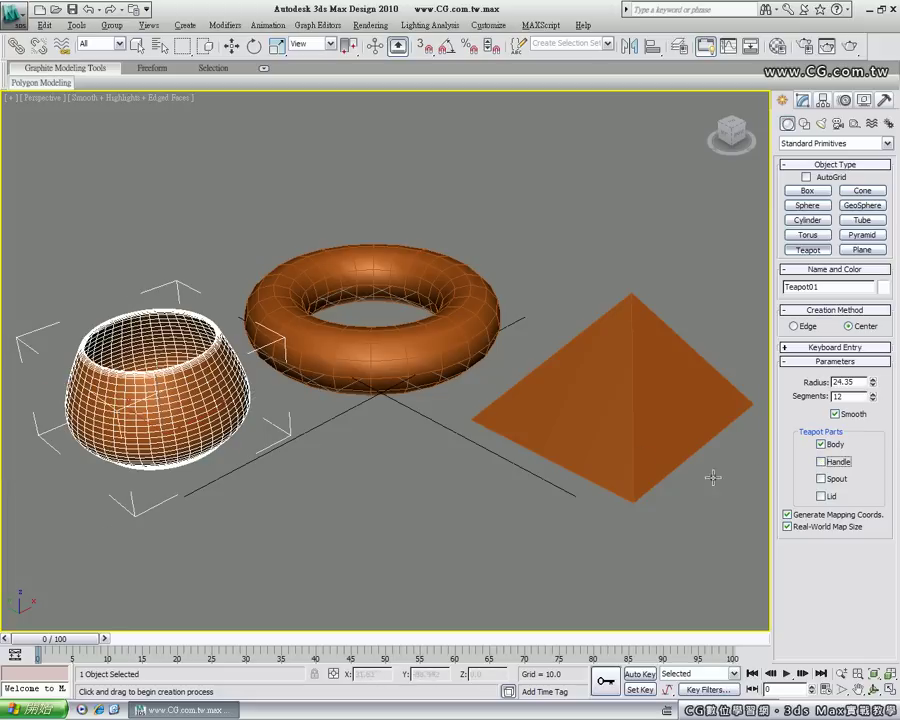
{"action": "left_click", "coordinate": [821, 496]}
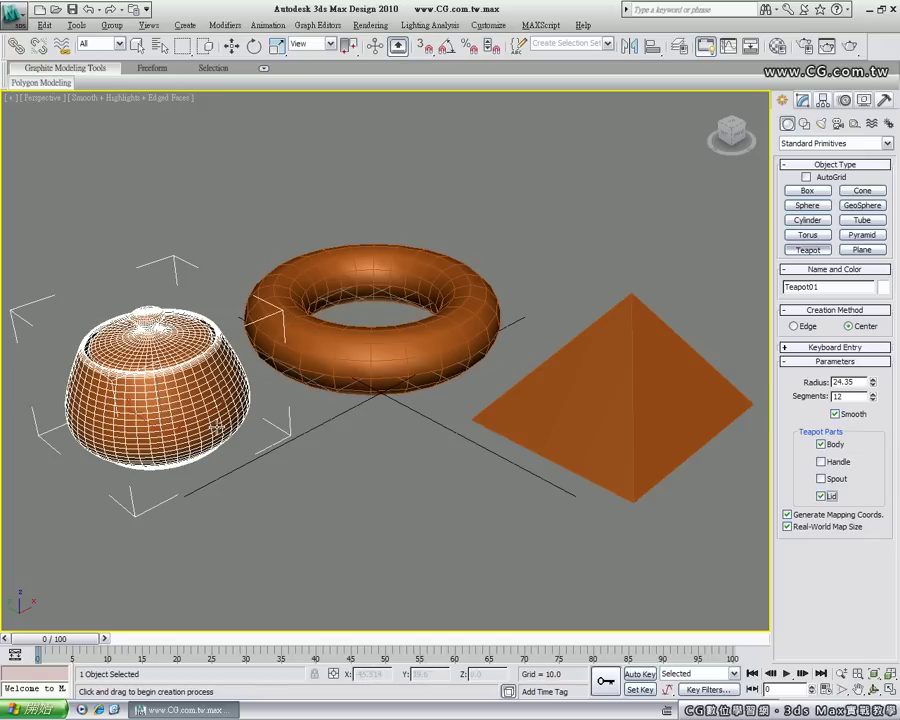
{"action": "left_click", "coordinate": [232, 47]}
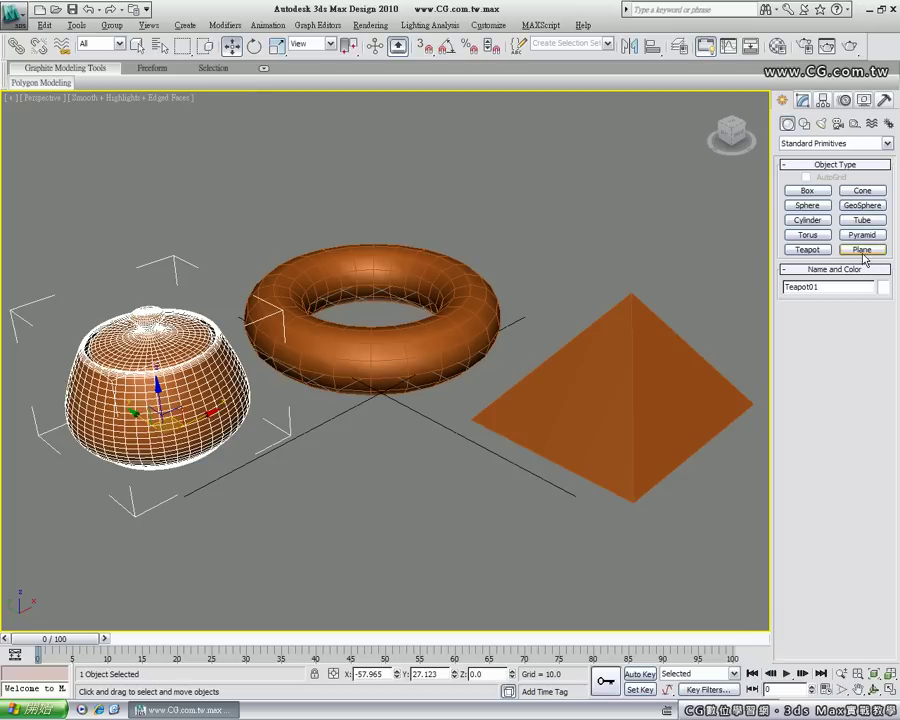
Step: Draw a Plane01 ground plane about 169.322 by 173.346 beneath the teapot, torus and pyramid
{"action": "left_click", "coordinate": [862, 250]}
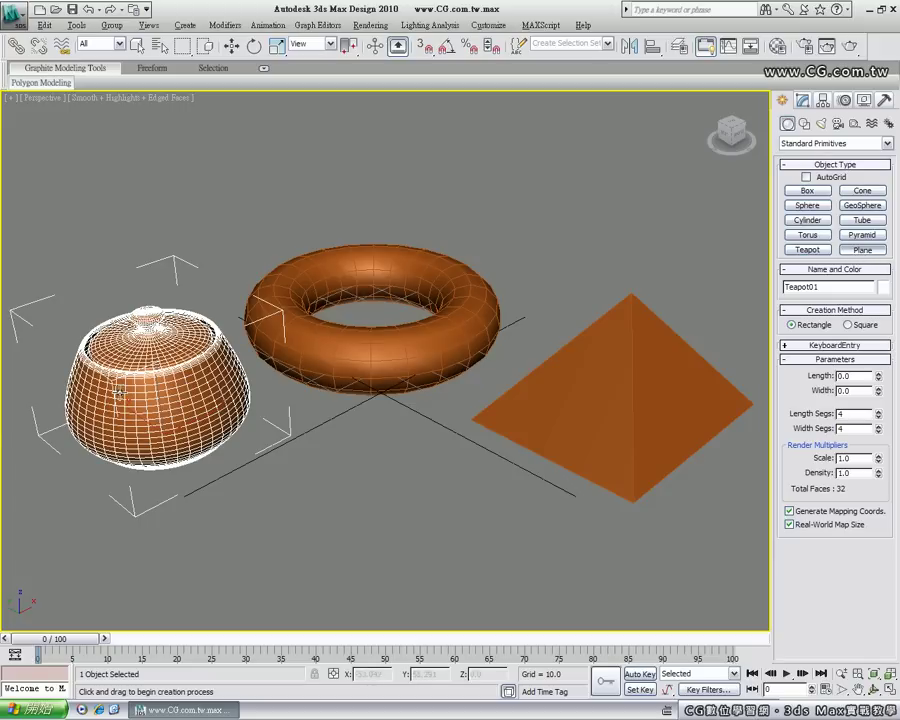
{"action": "mouse_move", "coordinate": [10, 412]}
{"action": "left_mouse_down"}
{"action": "mouse_move", "coordinate": [696, 447]}
{"action": "mouse_move", "coordinate": [767, 403]}
{"action": "left_mouse_up"}
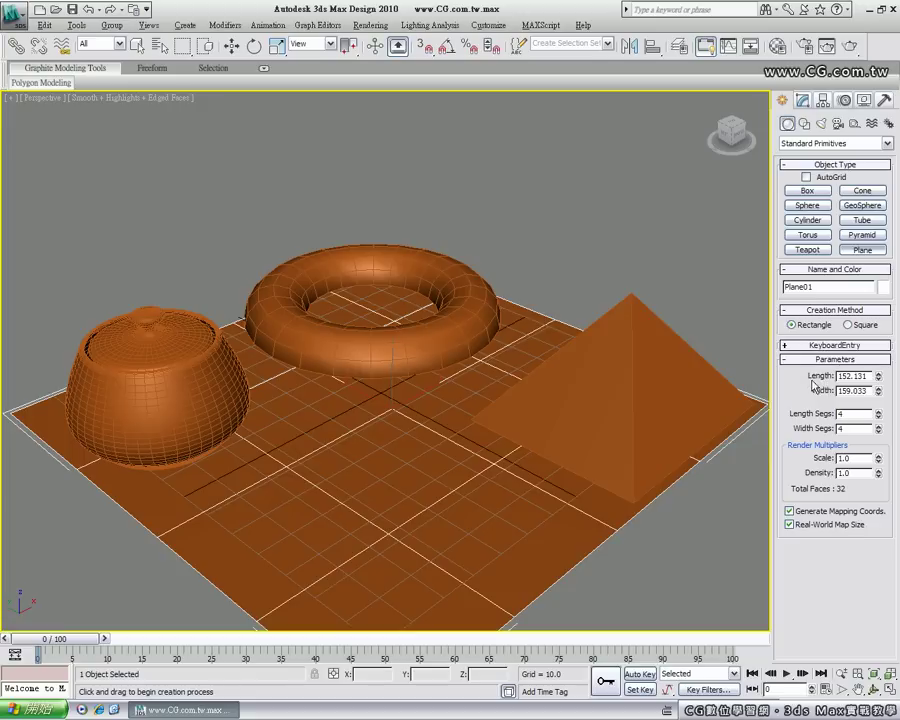
{"action": "mouse_move", "coordinate": [878, 375]}
{"action": "left_mouse_down"}
{"action": "mouse_move", "coordinate": [889, 363]}
{"action": "mouse_move", "coordinate": [880, 376]}
{"action": "left_mouse_up"}
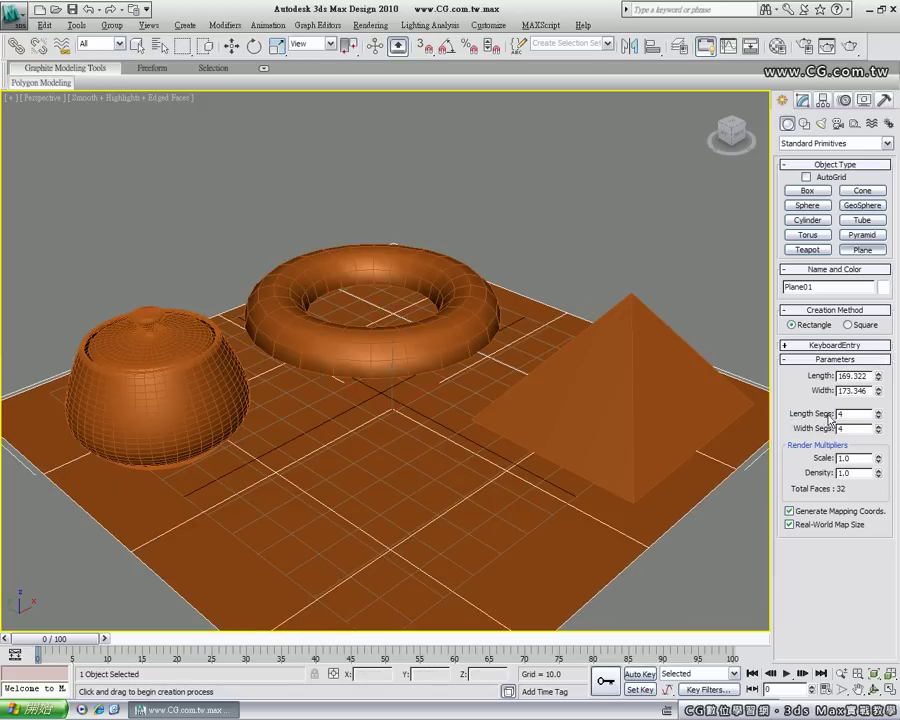
Step: Set Plane01's Length Segs and Width Segs from 1 to 10, then to 20
{"action": "left_click", "coordinate": [879, 416]}
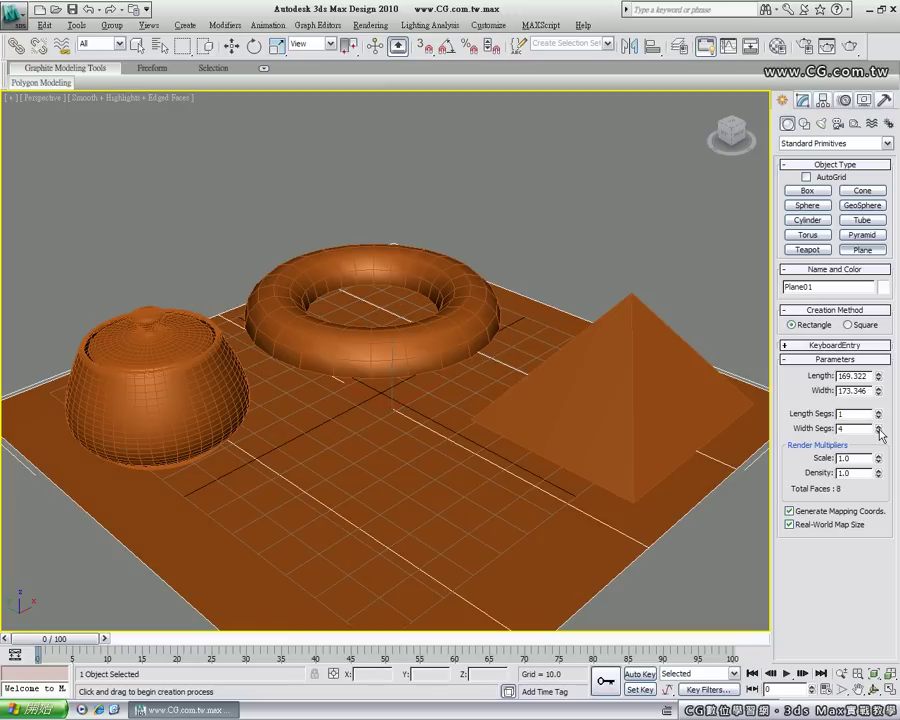
{"action": "left_click", "coordinate": [879, 430]}
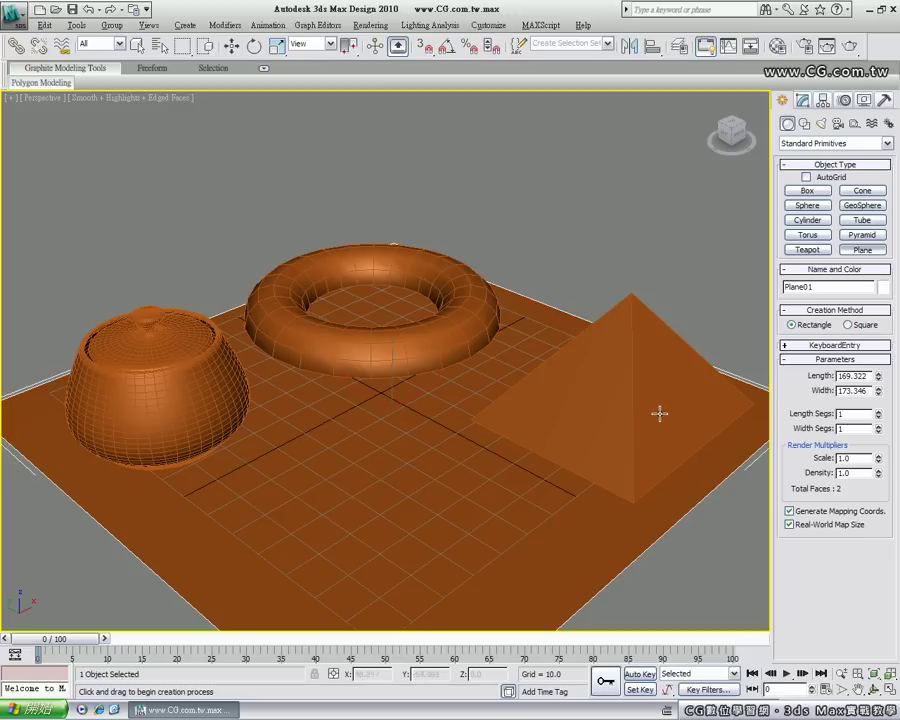
{"action": "left_click", "coordinate": [852, 428]}
{"action": "type", "text": "0"}
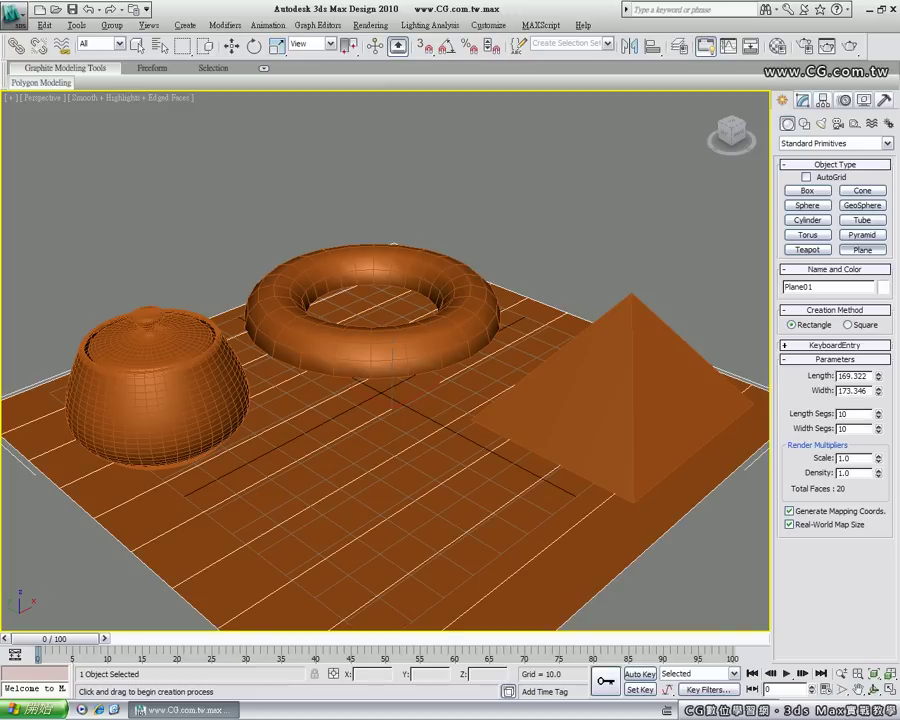
{"action": "key", "text": "Return"}
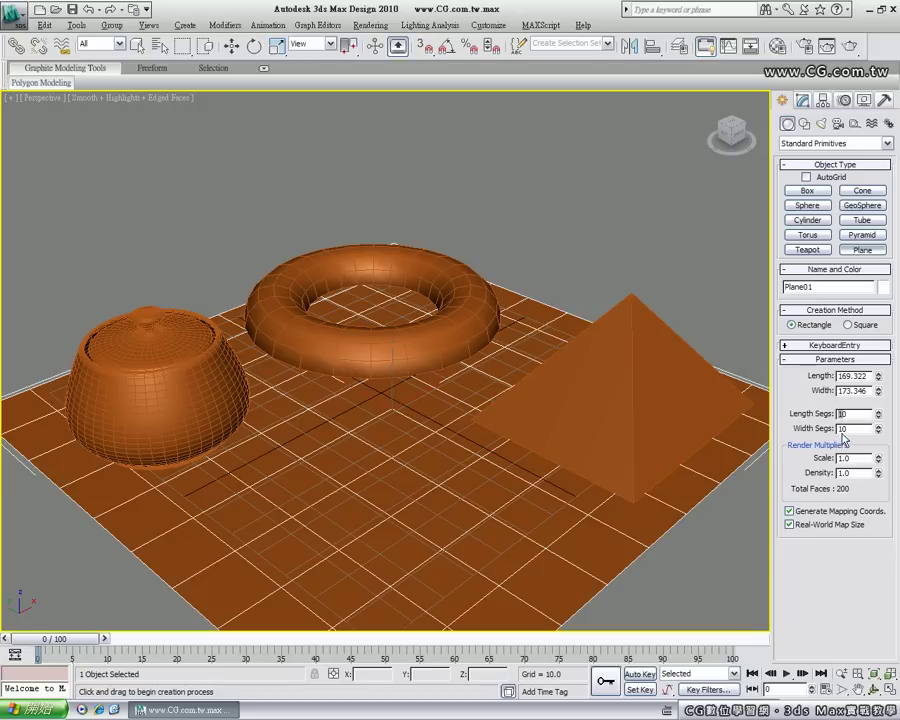
{"action": "type", "text": "20"}
{"action": "key", "text": "Tab"}
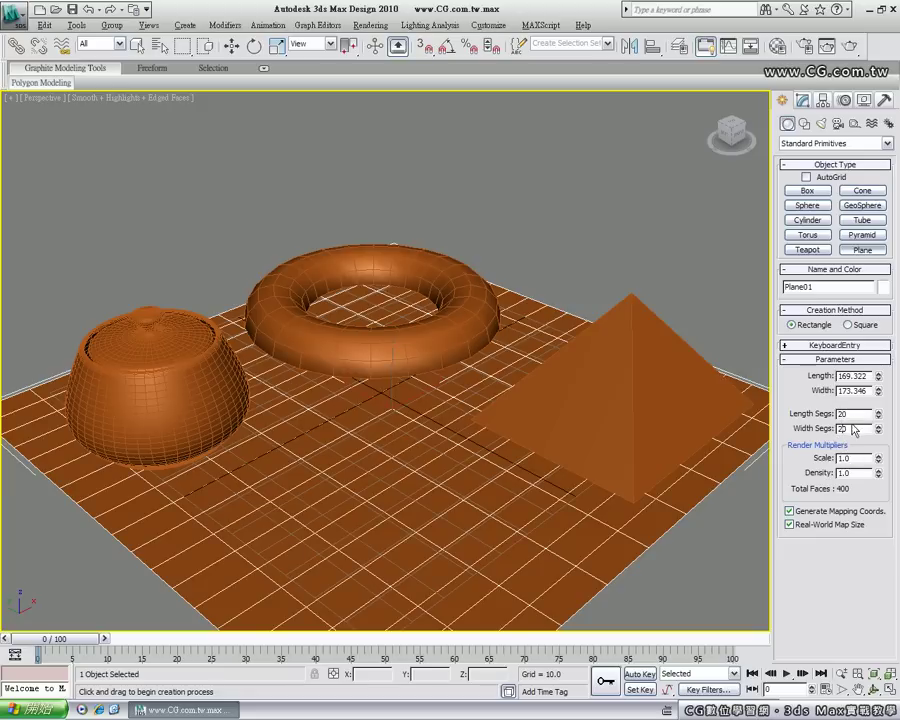
{"action": "type", "text": "20"}
{"action": "key", "text": "Return"}
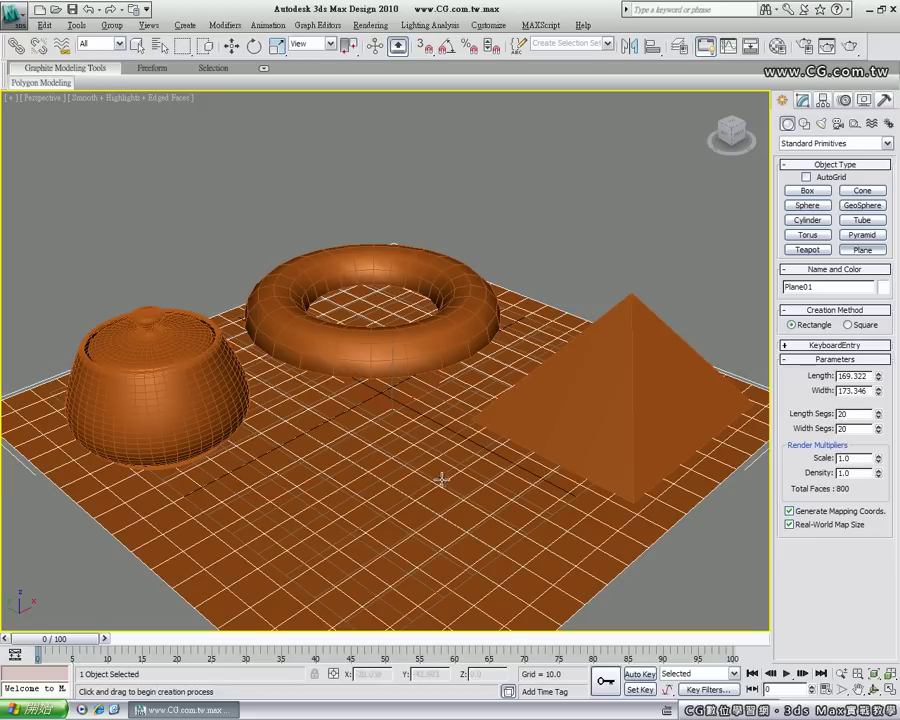